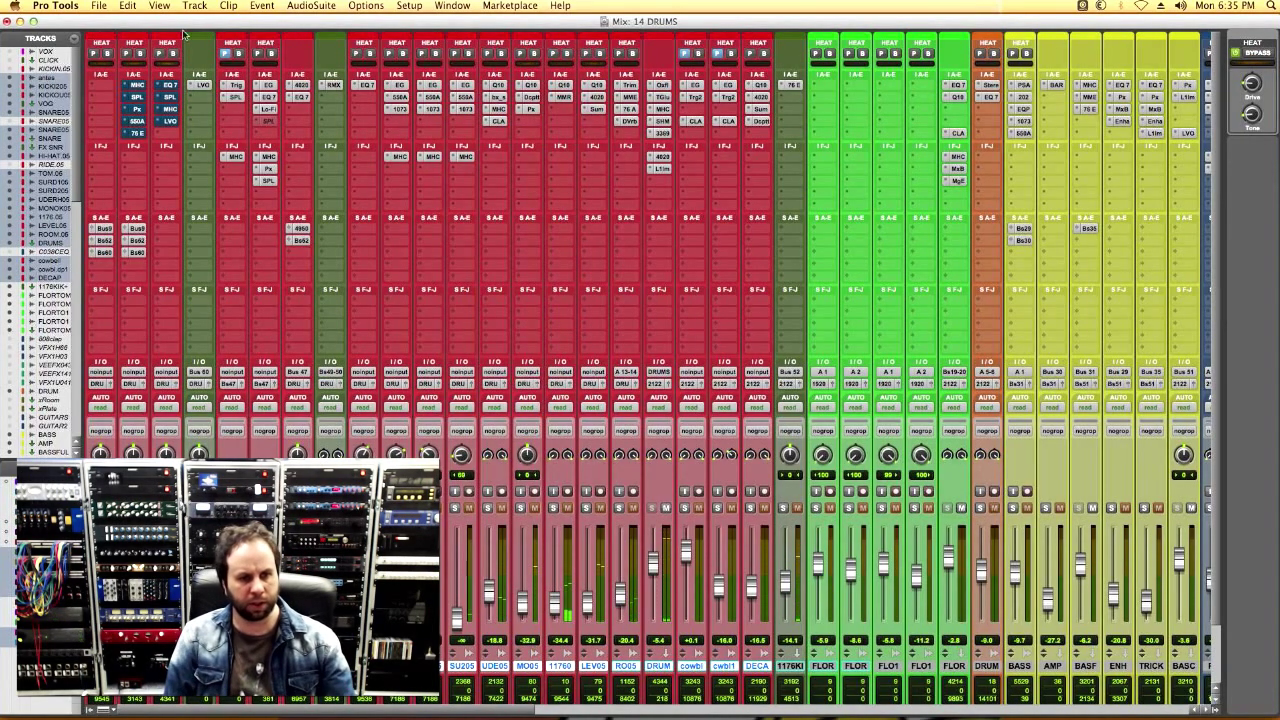
Open the MH ChannelStrip plug-in on the kick-in track and take it out of bypass.
{"action": "left_click", "coordinate": [138, 85]}
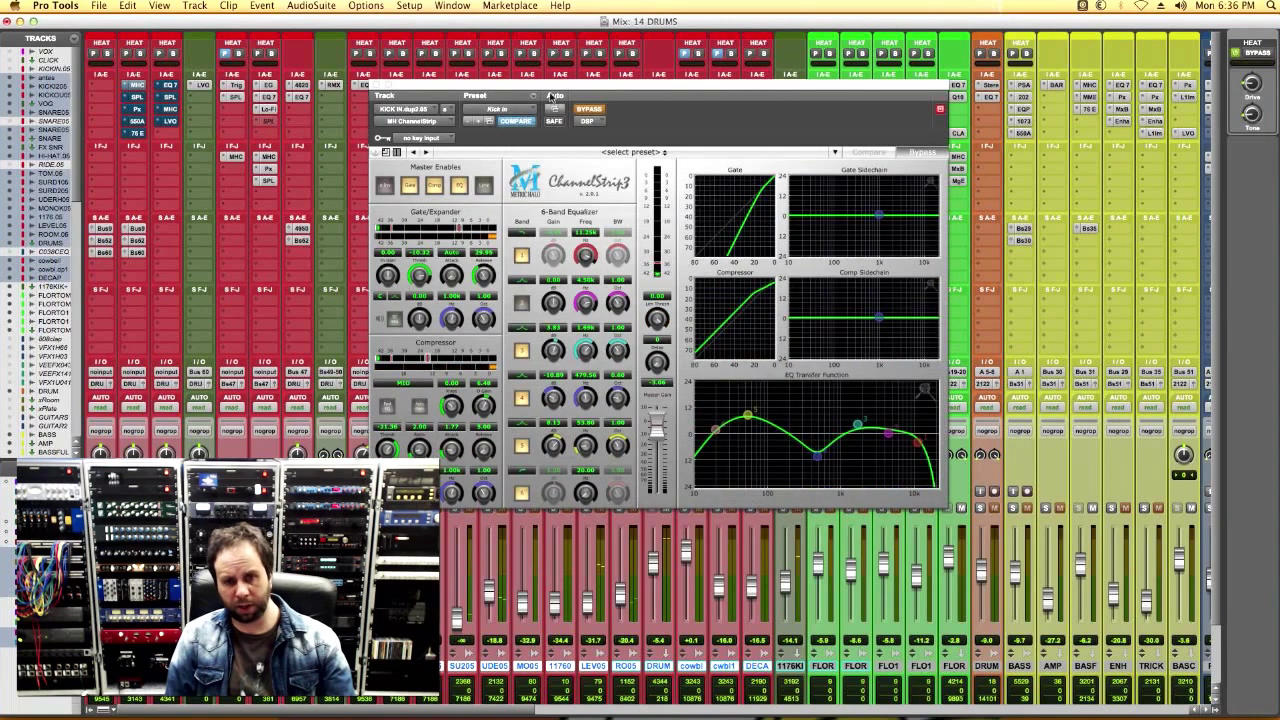
{"action": "left_click_drag", "start_coordinate": [551, 92], "coordinate": [548, 90]}
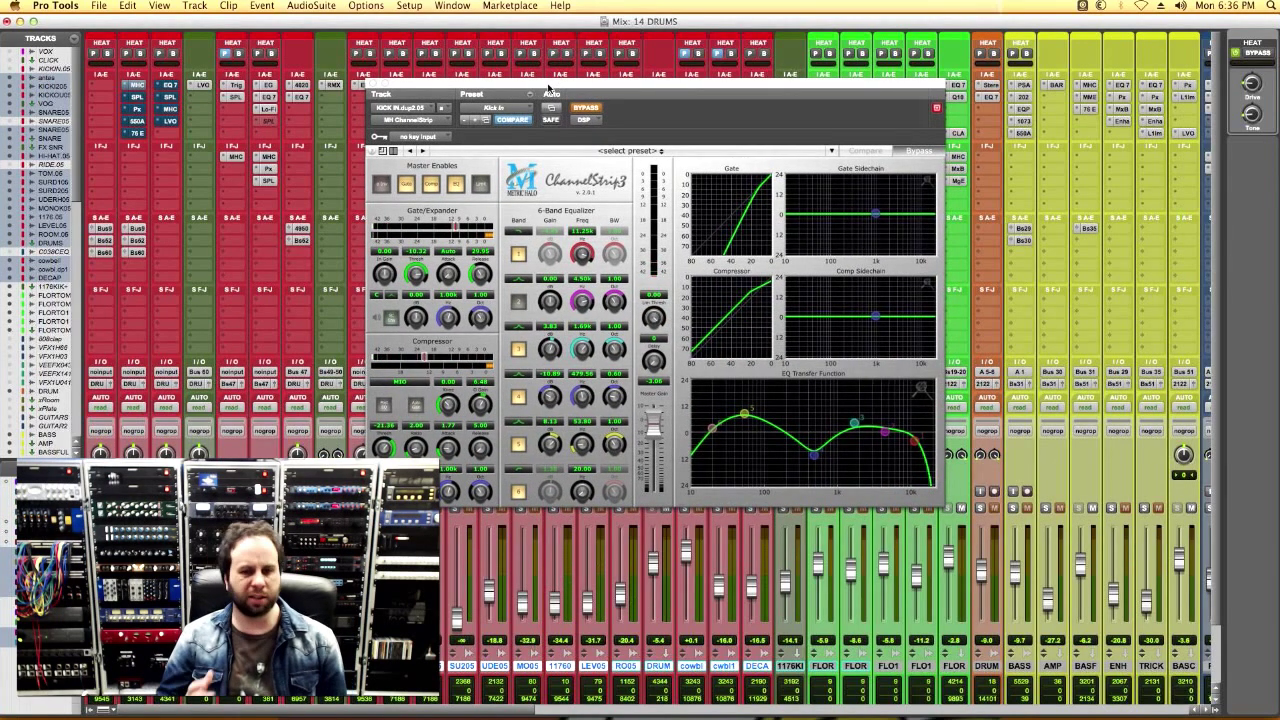
{"action": "left_click_drag", "start_coordinate": [548, 89], "coordinate": [598, 50]}
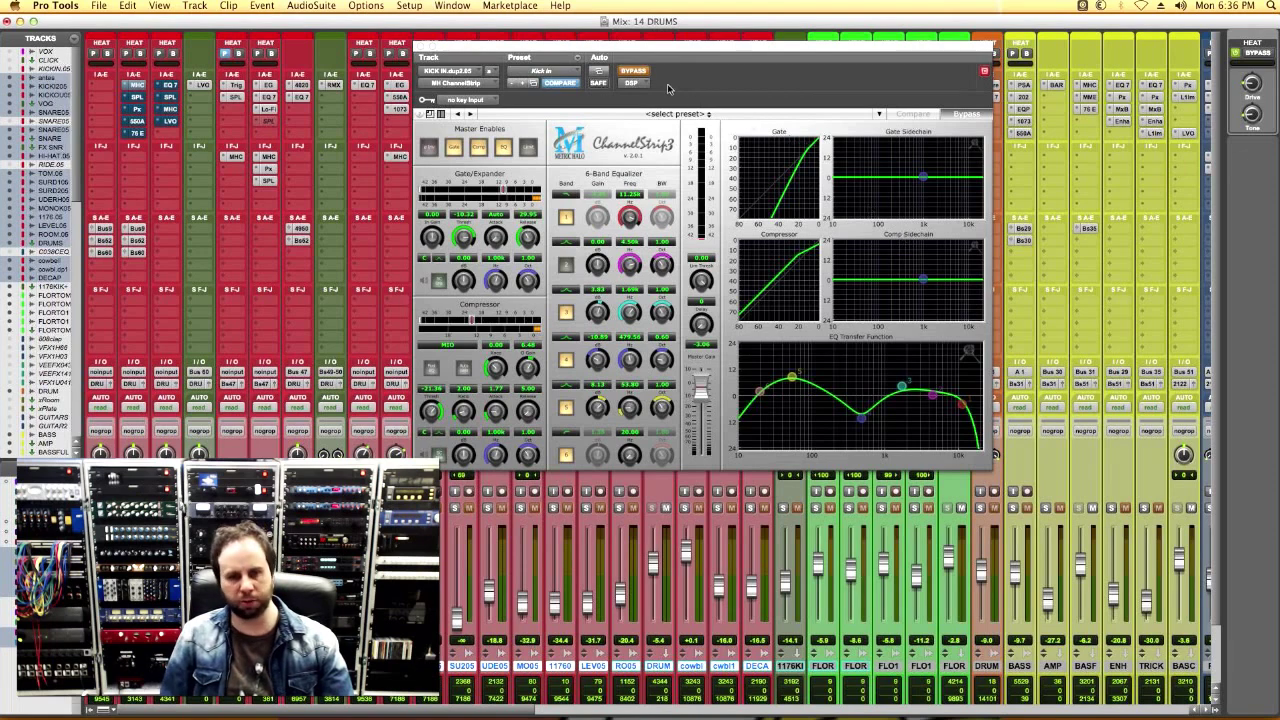
{"action": "left_click", "coordinate": [633, 72]}
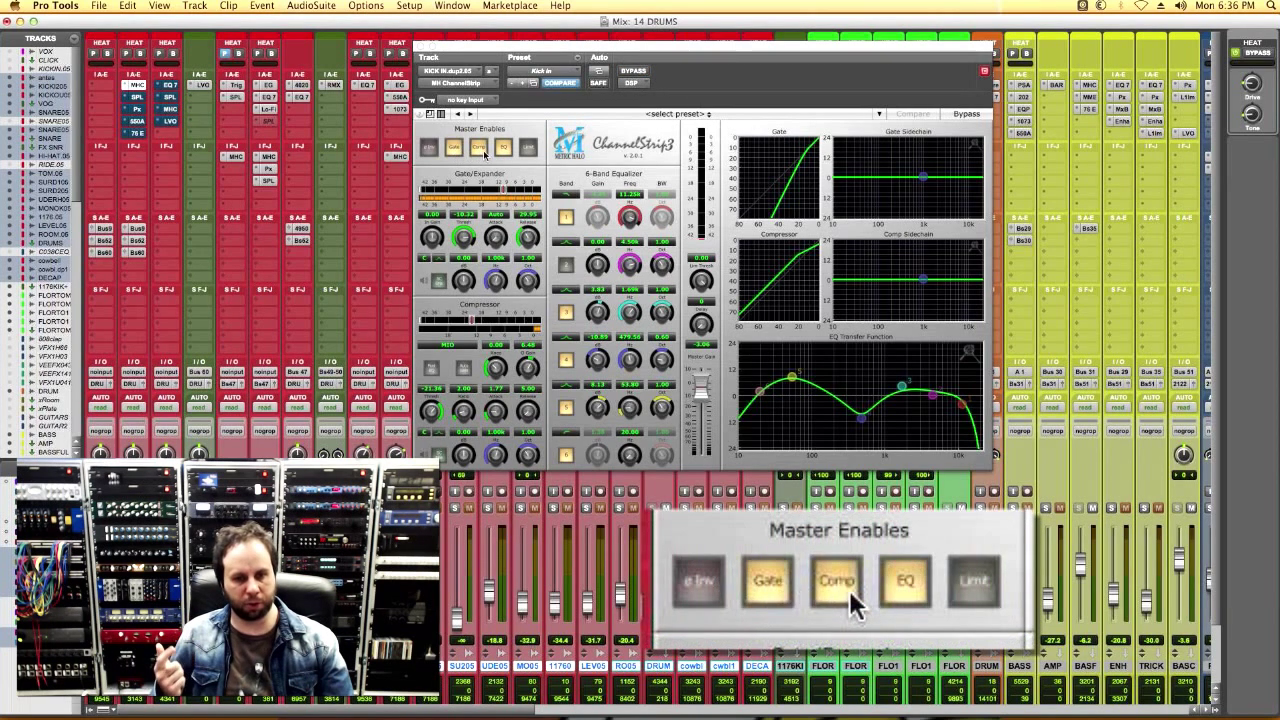
Disable the EQ, compressor and gate sections in the ChannelStrip's master enables.
{"action": "left_click", "coordinate": [503, 148]}
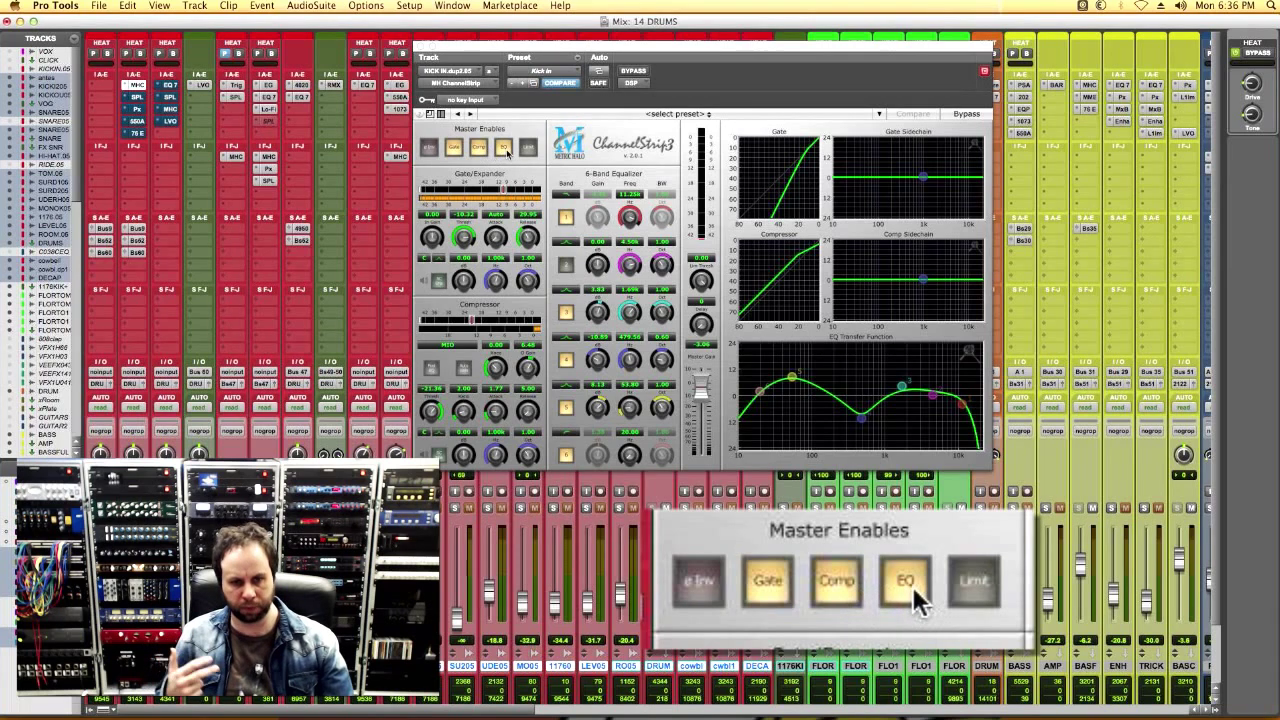
{"action": "left_click", "coordinate": [478, 148]}
{"action": "left_click", "coordinate": [454, 148]}
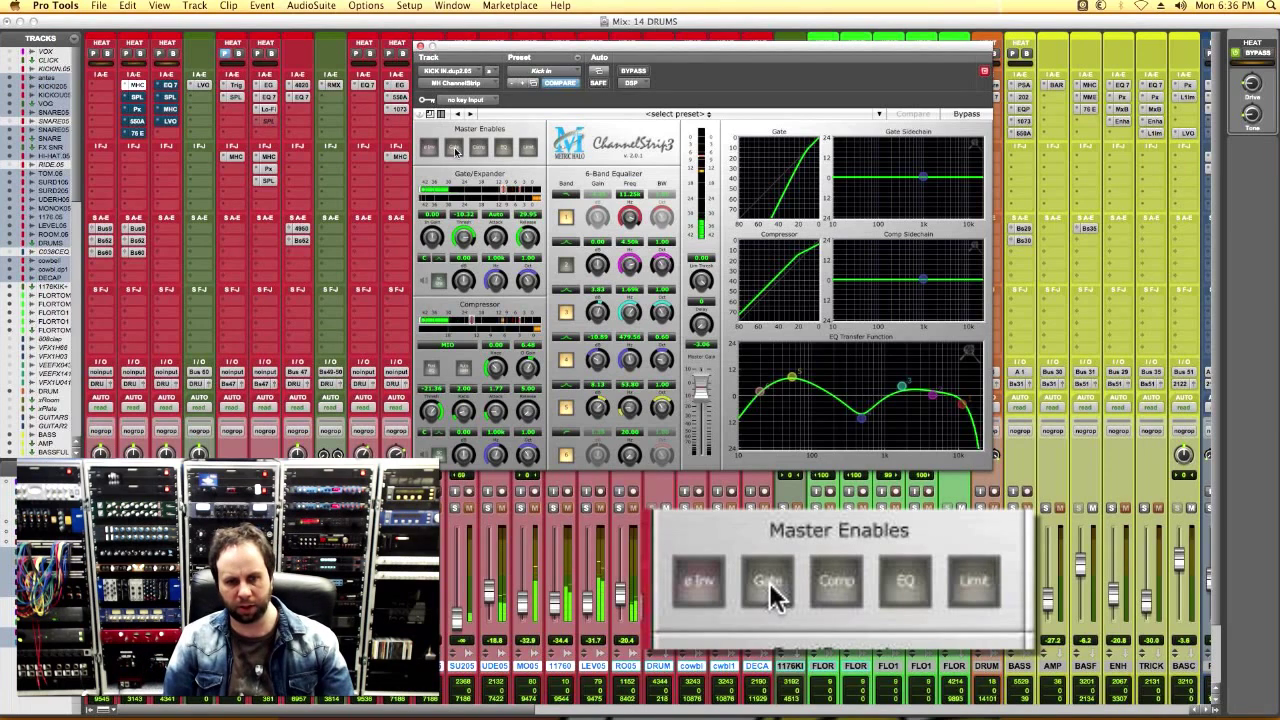
Enable the ChannelStrip's gate and compressor sections, auditioning the kick with the compressor on and off.
{"action": "left_click", "coordinate": [455, 149]}
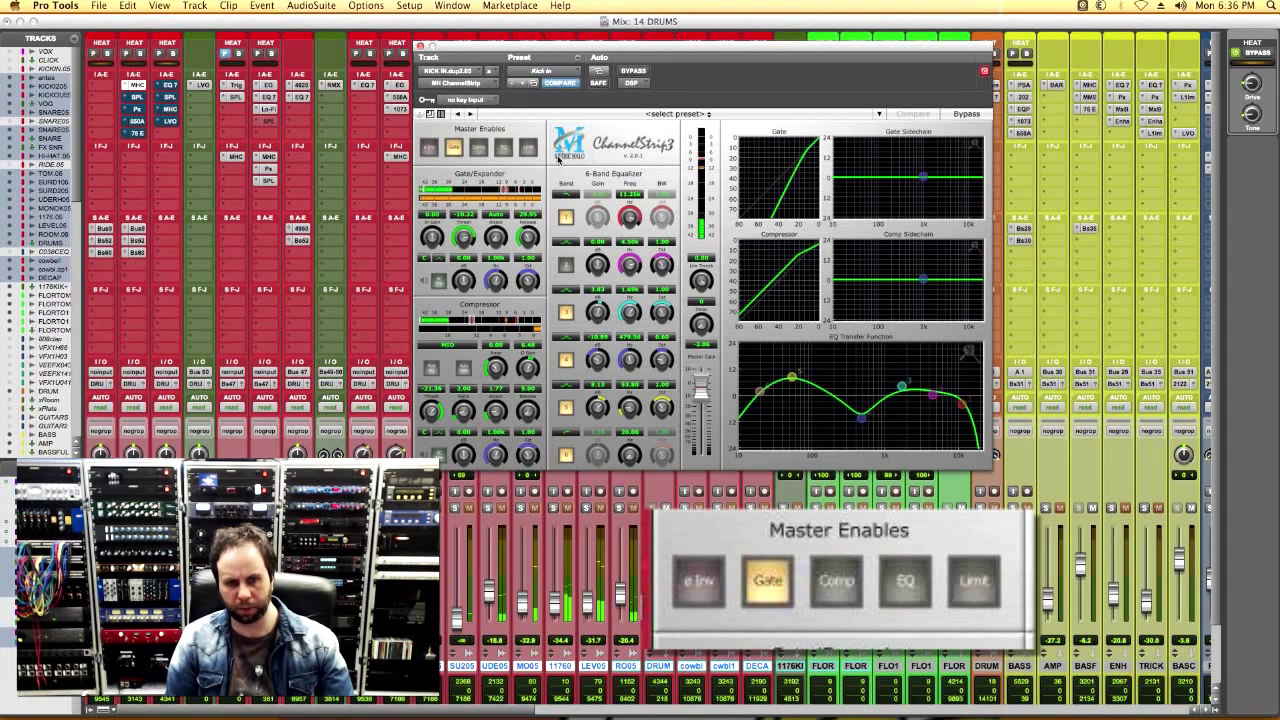
{"action": "left_click", "coordinate": [479, 149]}
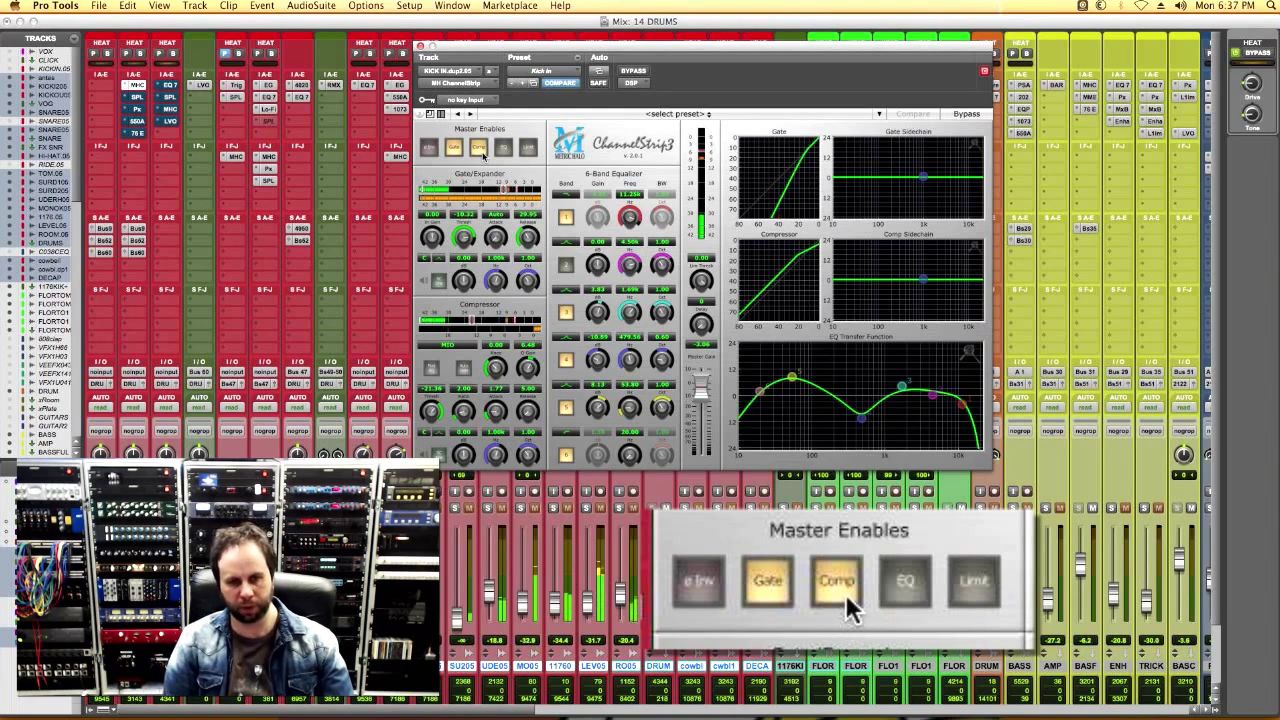
{"action": "left_click", "coordinate": [480, 150]}
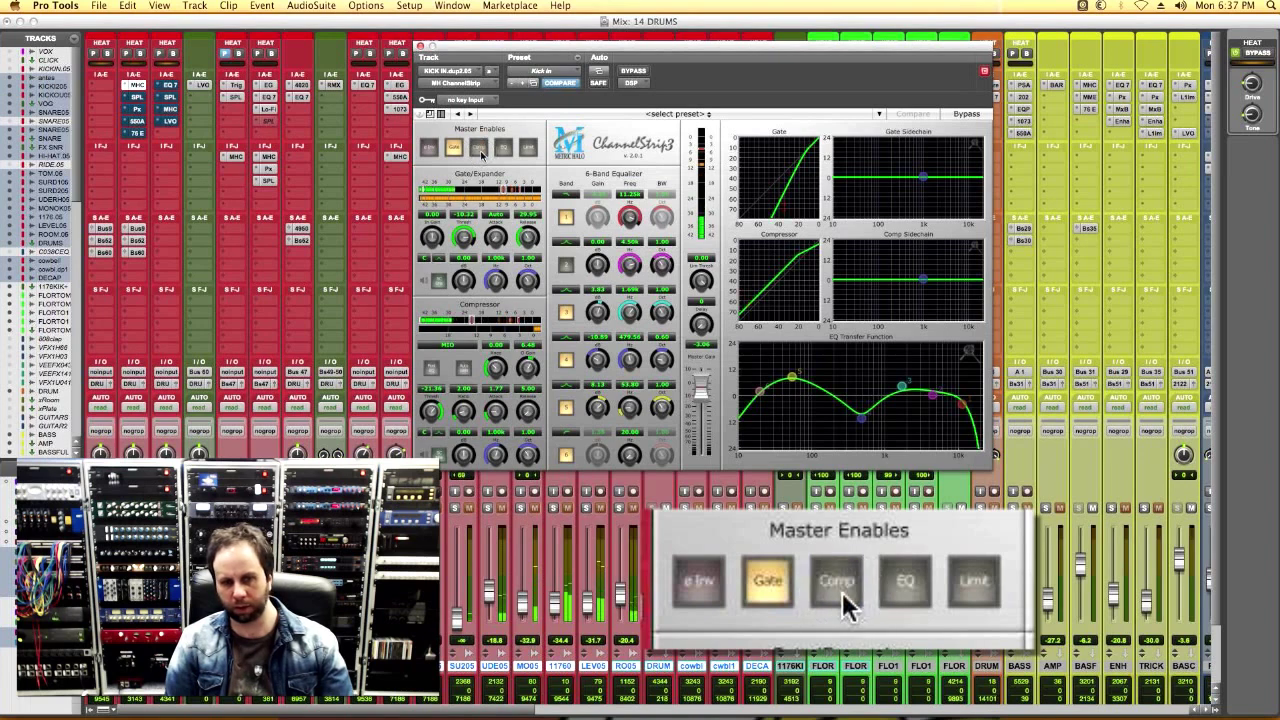
{"action": "left_click", "coordinate": [480, 150]}
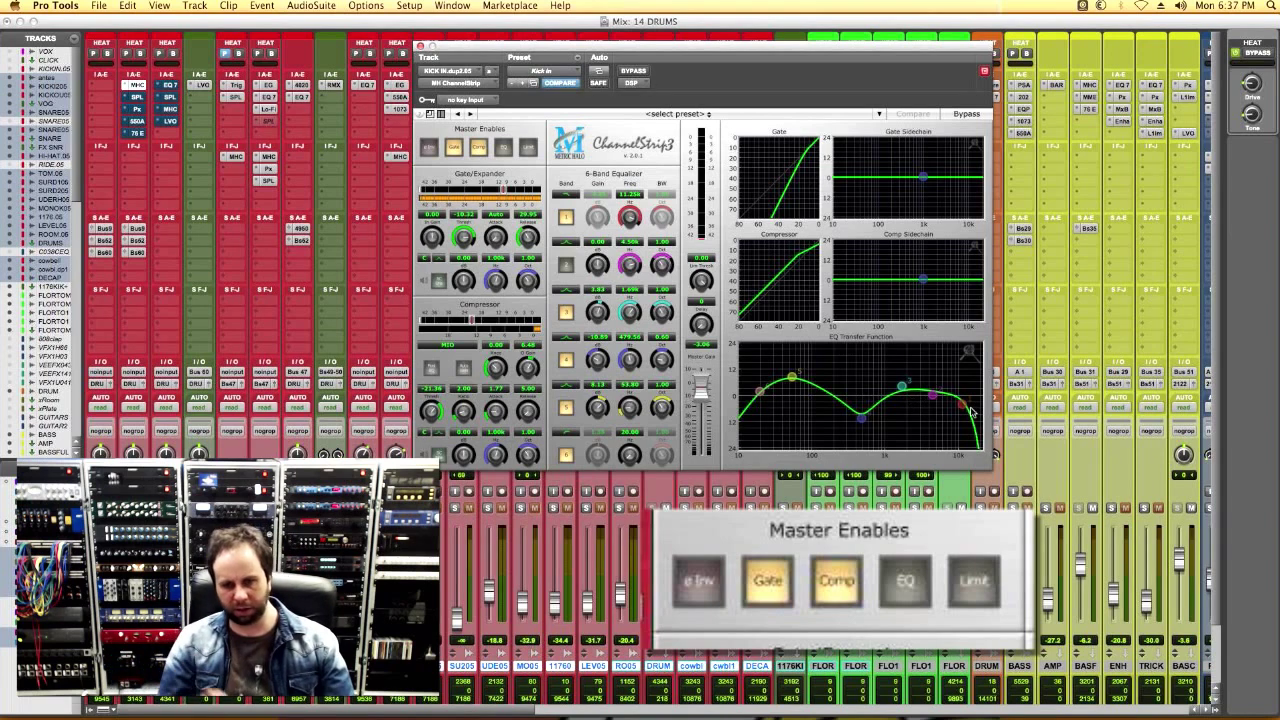
Enable the ChannelStrip's EQ section and compare the whole plug-in against bypass, leaving it active.
{"action": "left_click_drag", "start_coordinate": [799, 47], "coordinate": [795, 46]}
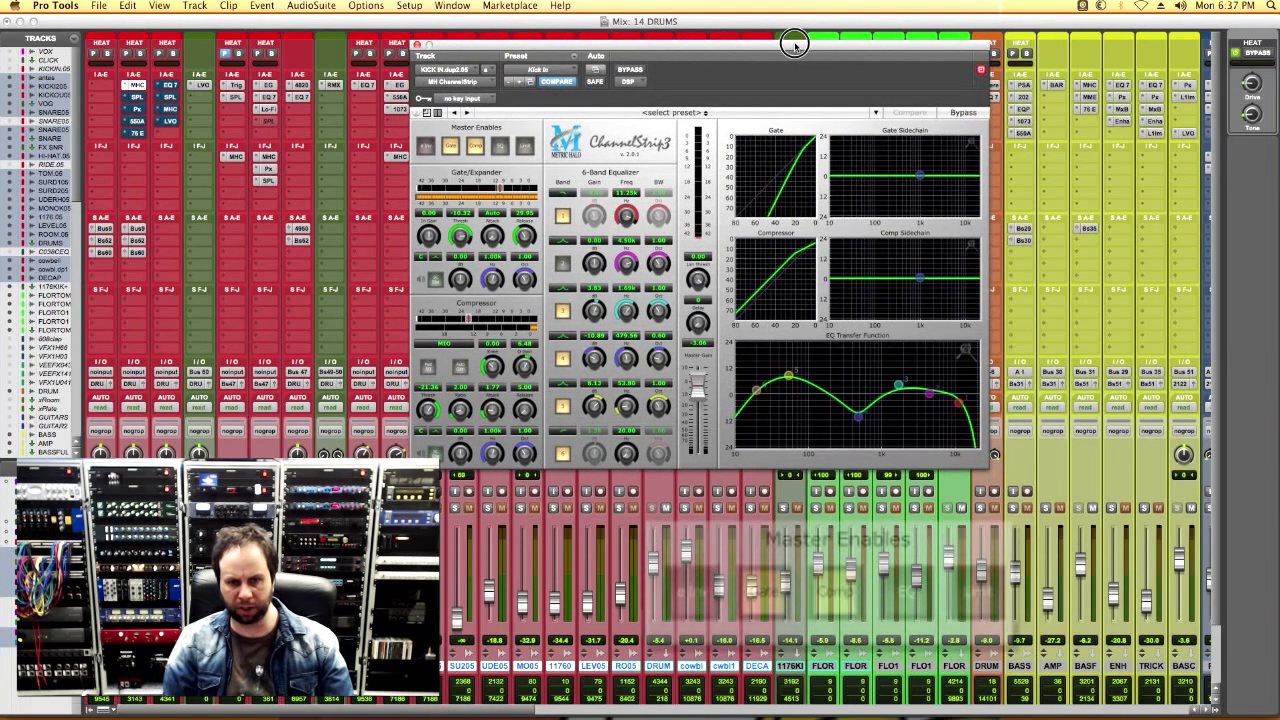
{"action": "left_click", "coordinate": [500, 148]}
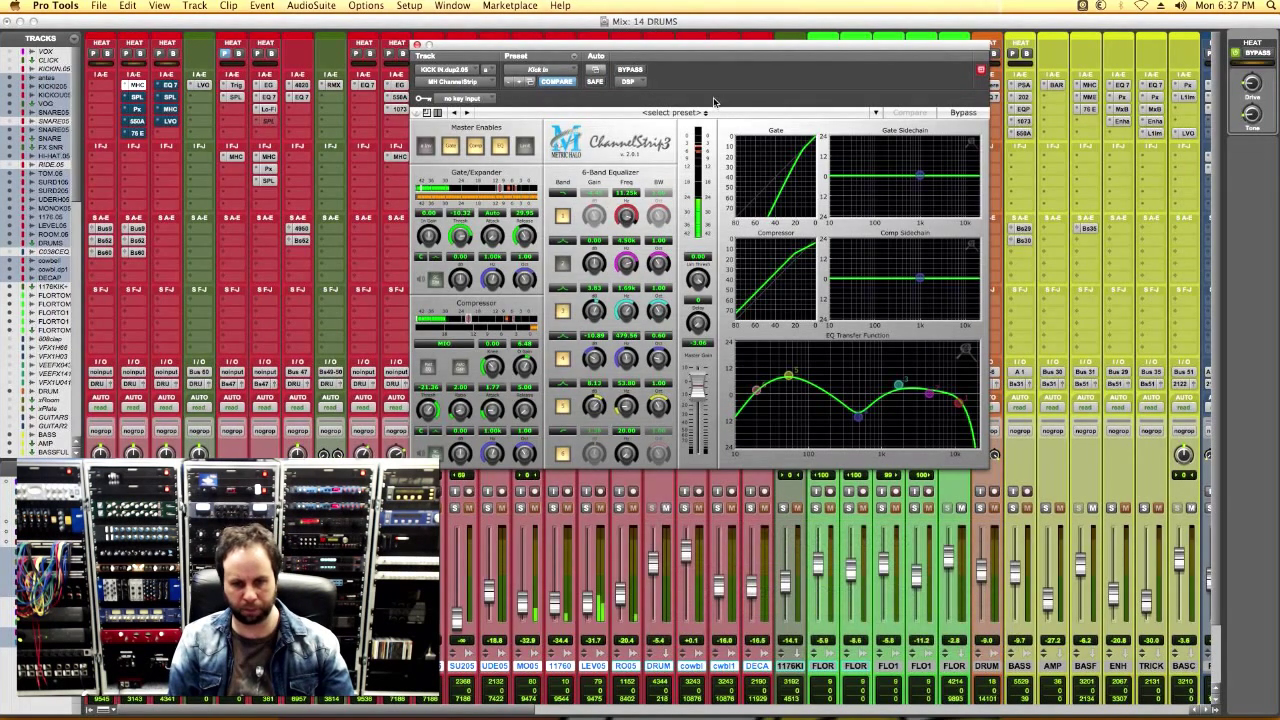
{"action": "left_click", "coordinate": [636, 70]}
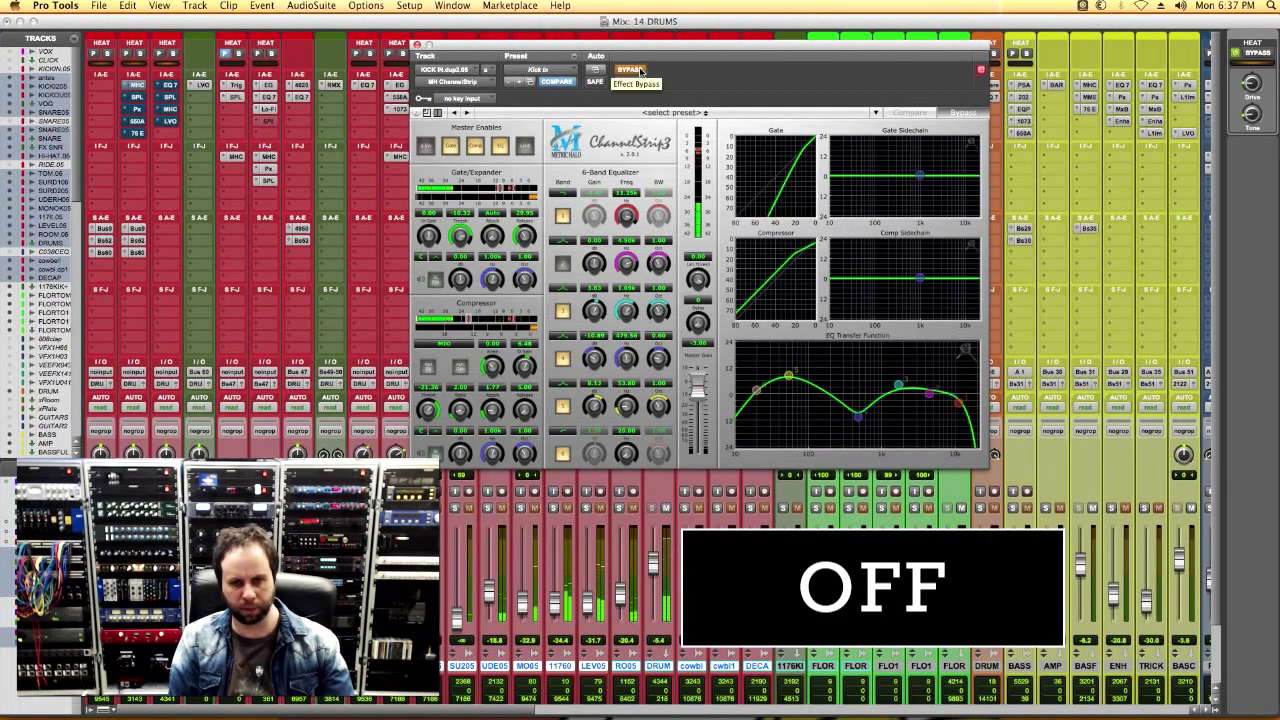
{"action": "left_click", "coordinate": [636, 70]}
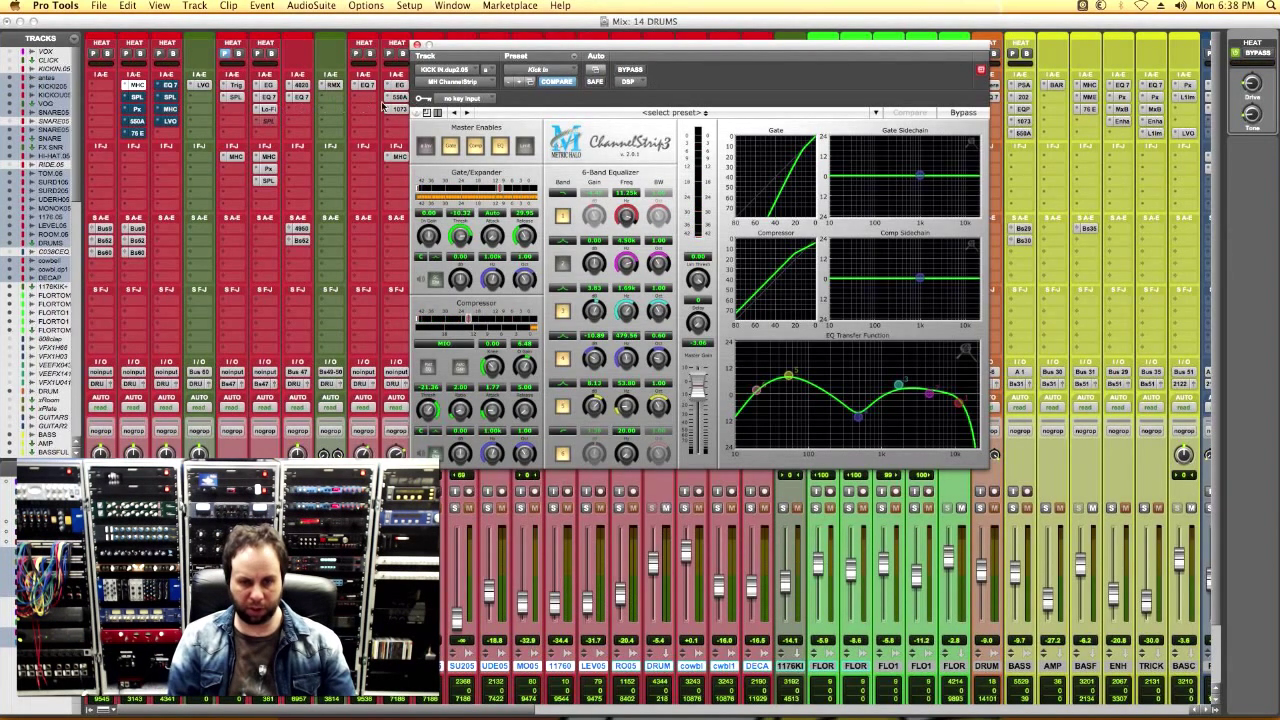
Open the kick-in track's SPL Transient Designer, compare it bypassed and active, leave it active and close its window.
{"action": "left_click", "coordinate": [138, 98]}
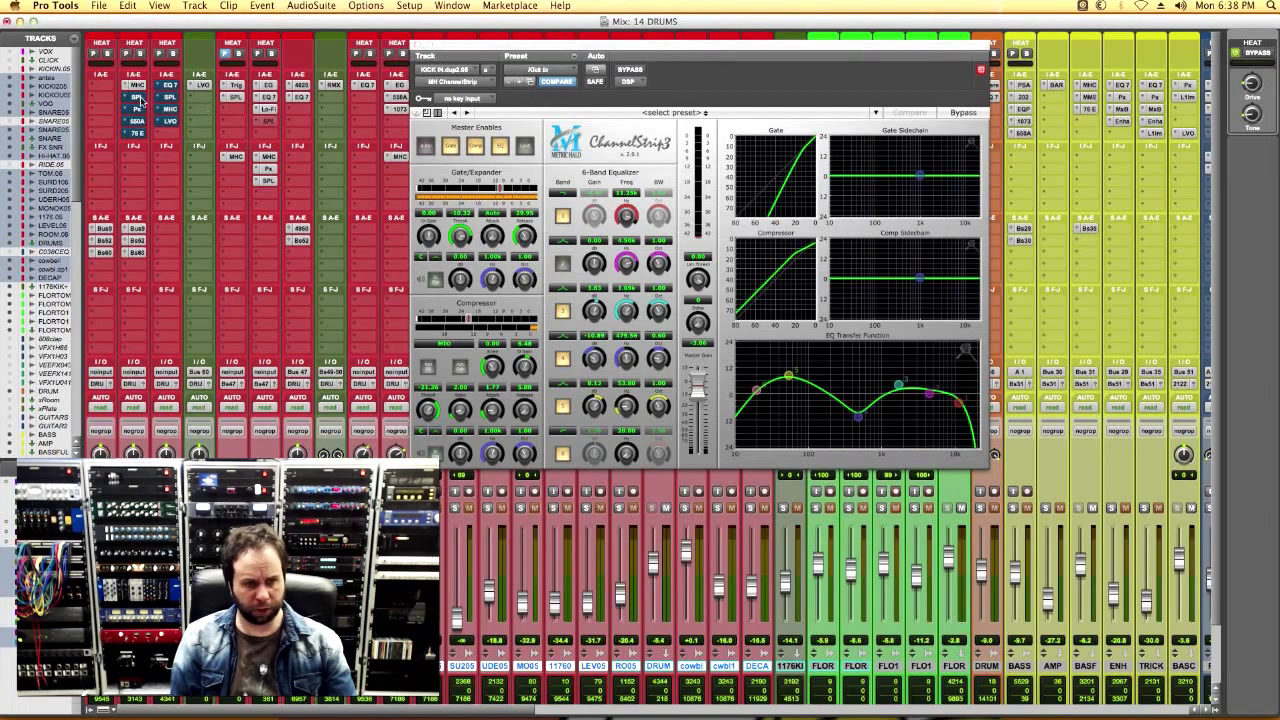
{"action": "left_click_drag", "start_coordinate": [515, 45], "coordinate": [643, 45]}
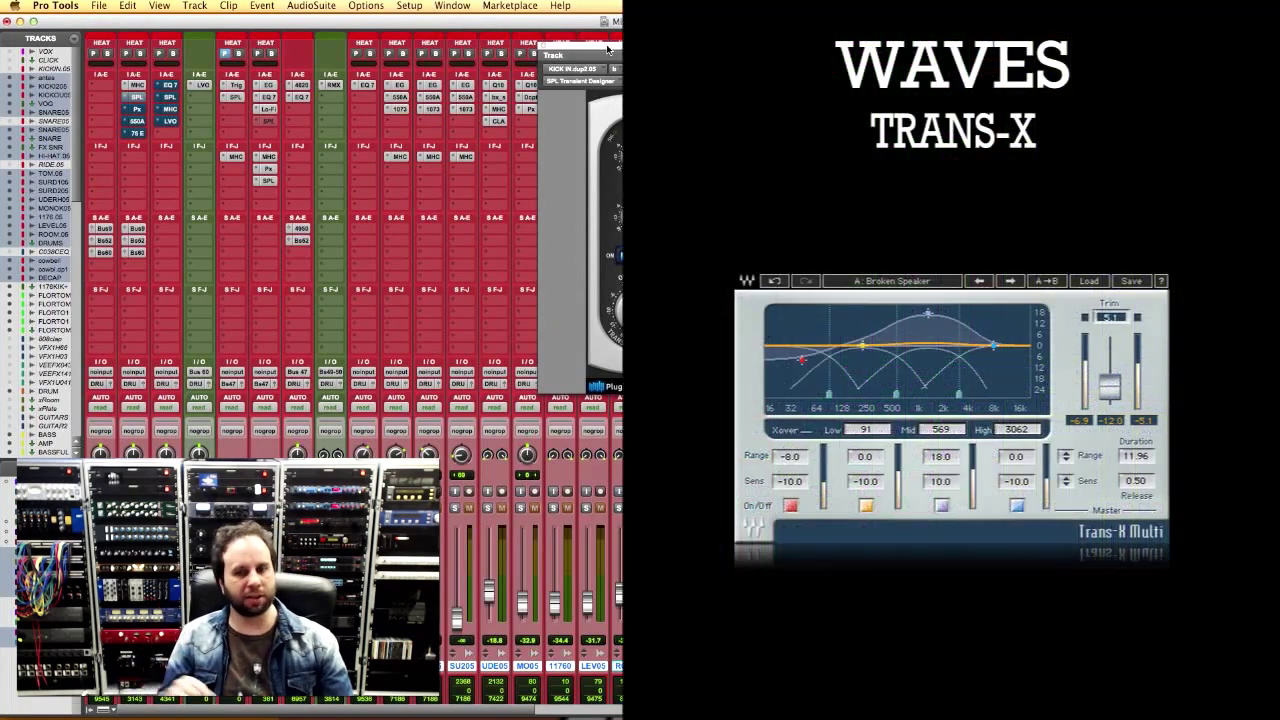
{"action": "left_click_drag", "start_coordinate": [607, 47], "coordinate": [667, 57]}
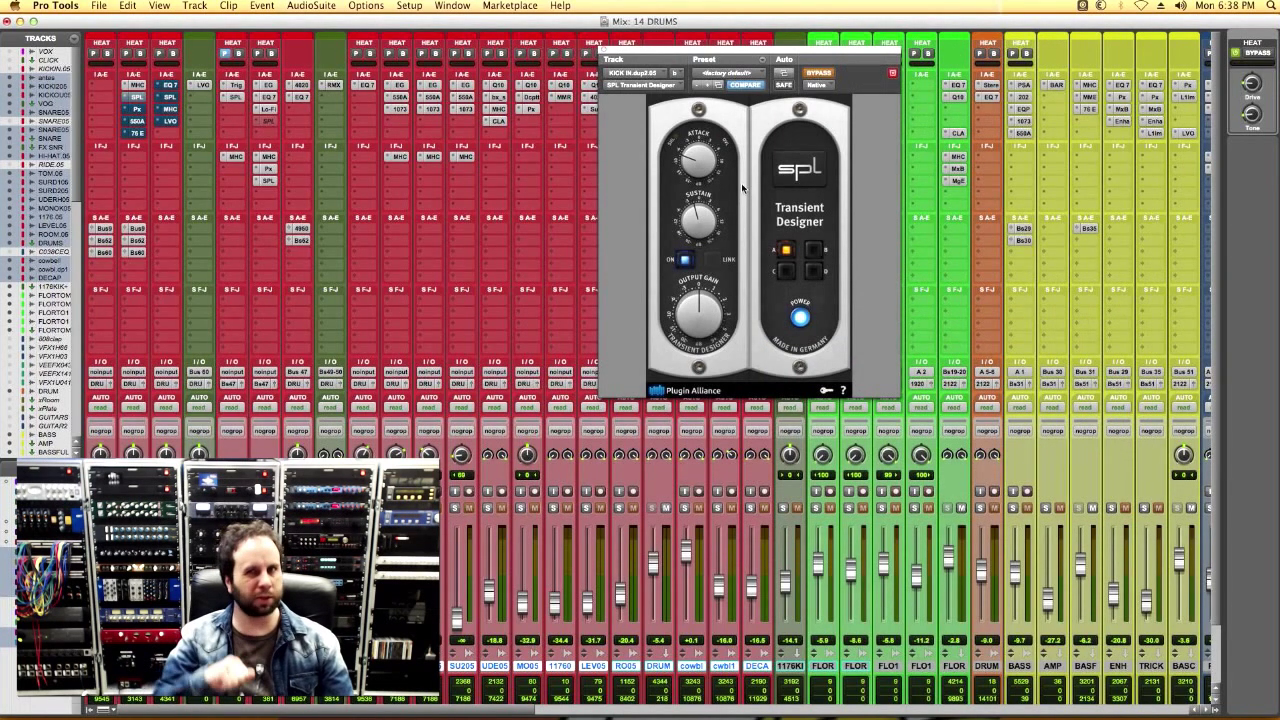
{"action": "left_click", "coordinate": [818, 74]}
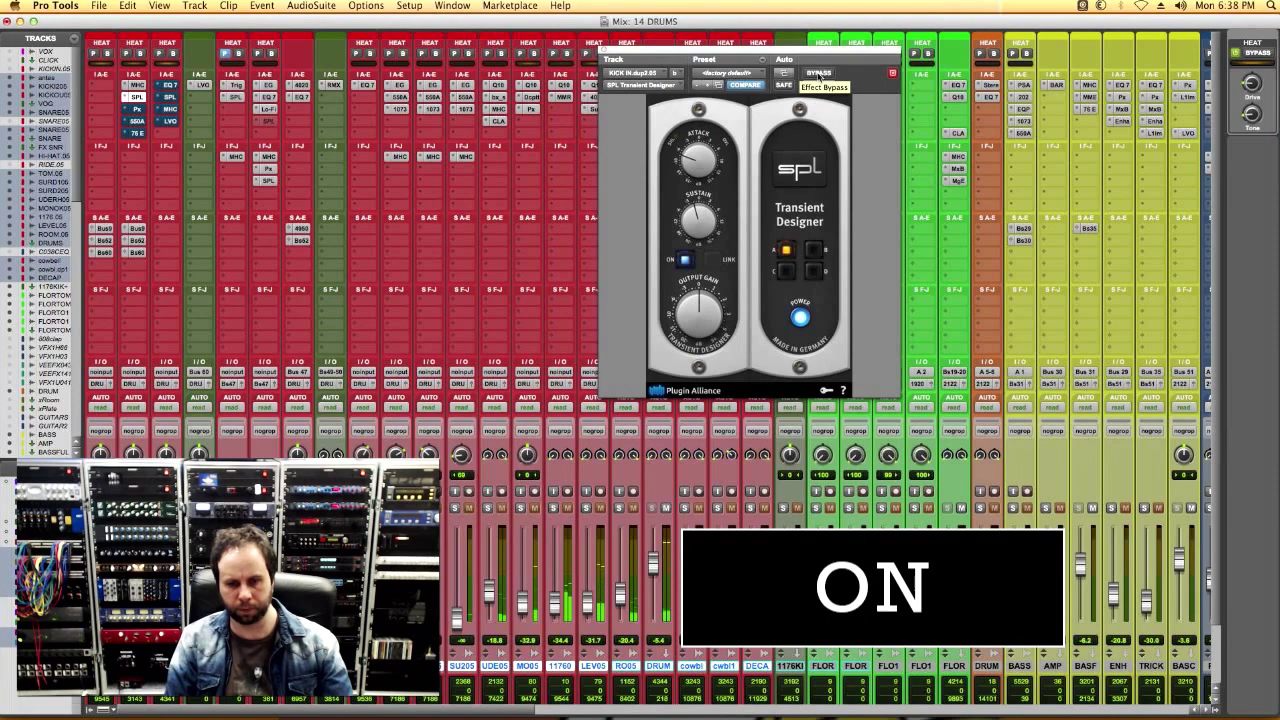
{"action": "left_click", "coordinate": [818, 74]}
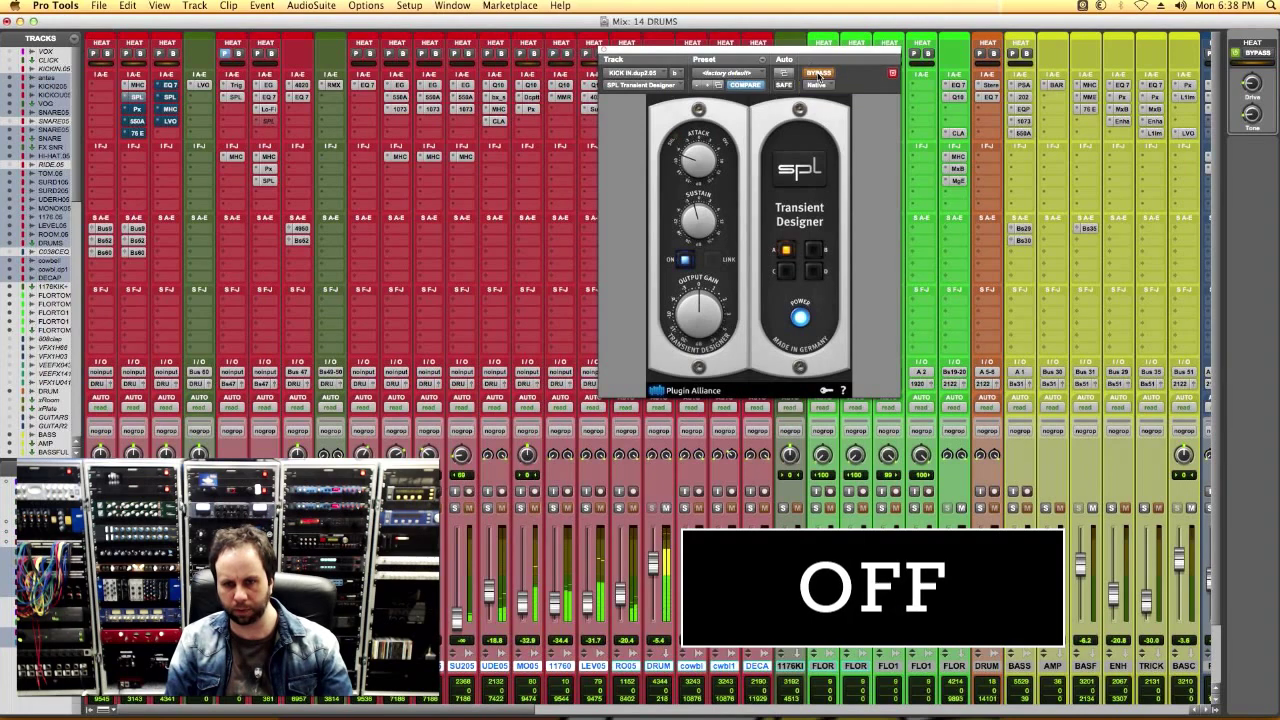
{"action": "left_click", "coordinate": [818, 74]}
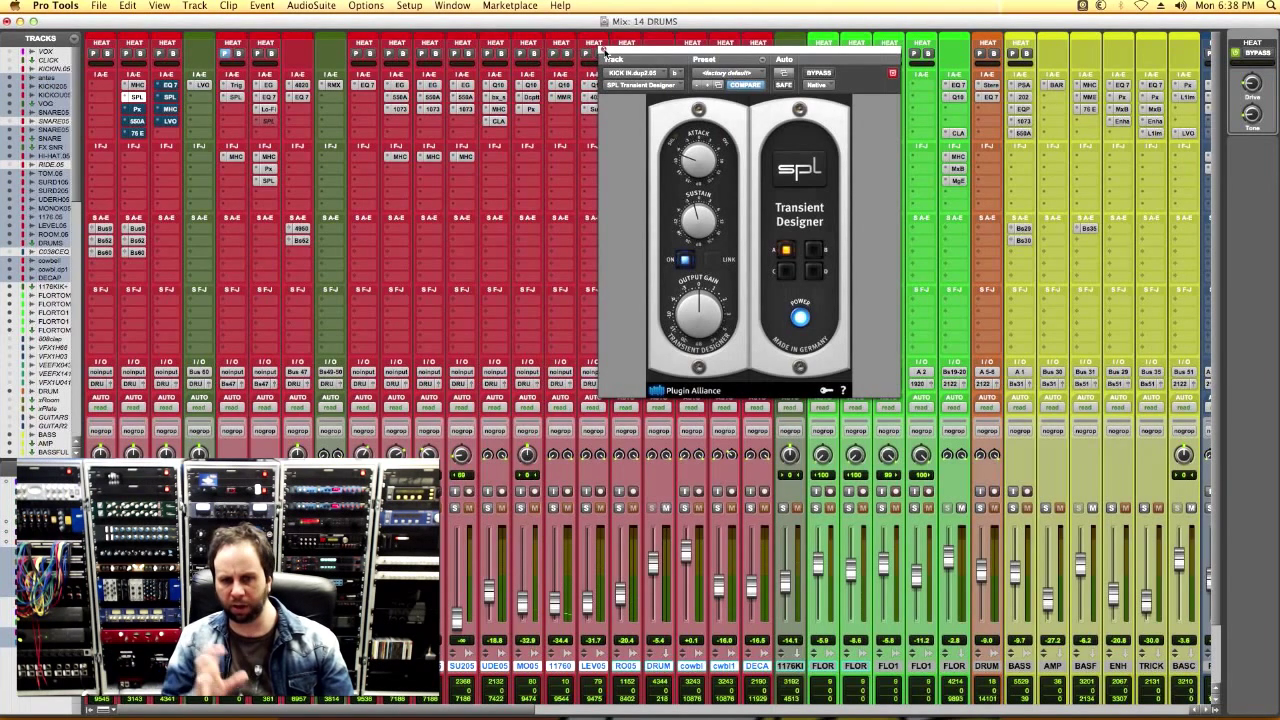
{"action": "left_click", "coordinate": [604, 51]}
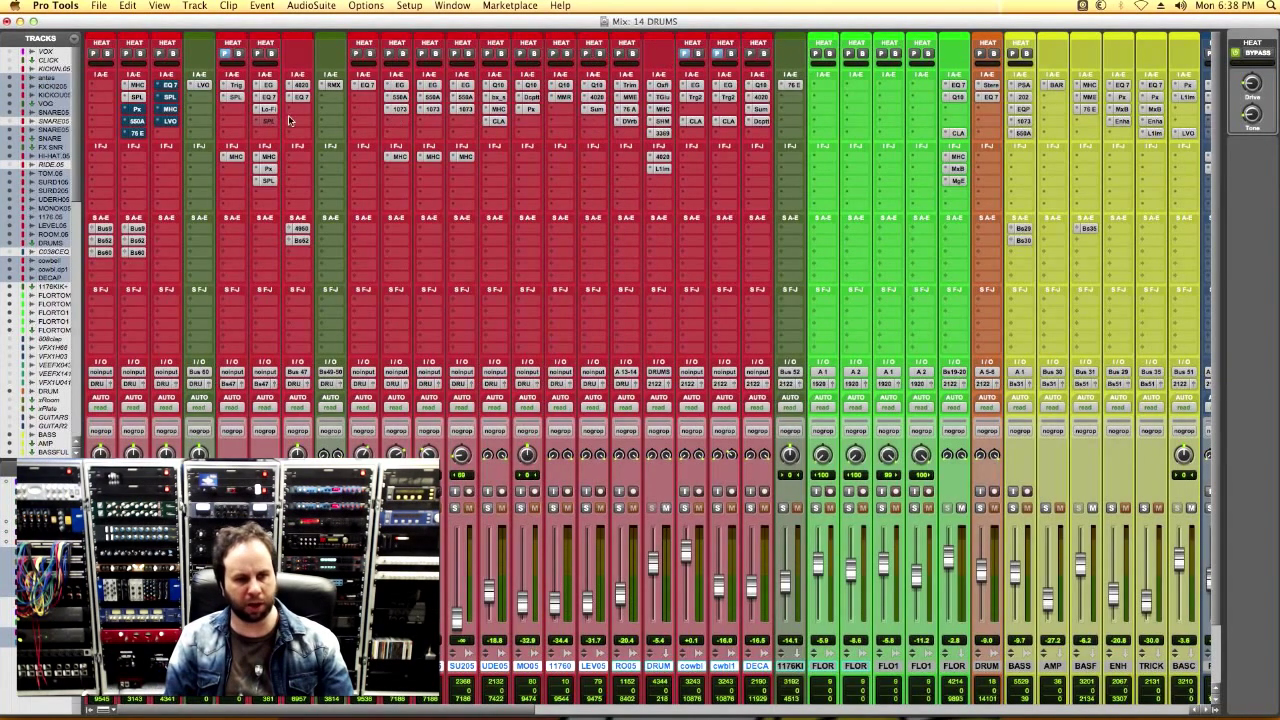
Open the kick-in track's Phoenix II tape emulation, compare it bypassed and active, leave it active and close its window.
{"action": "left_click", "coordinate": [139, 117]}
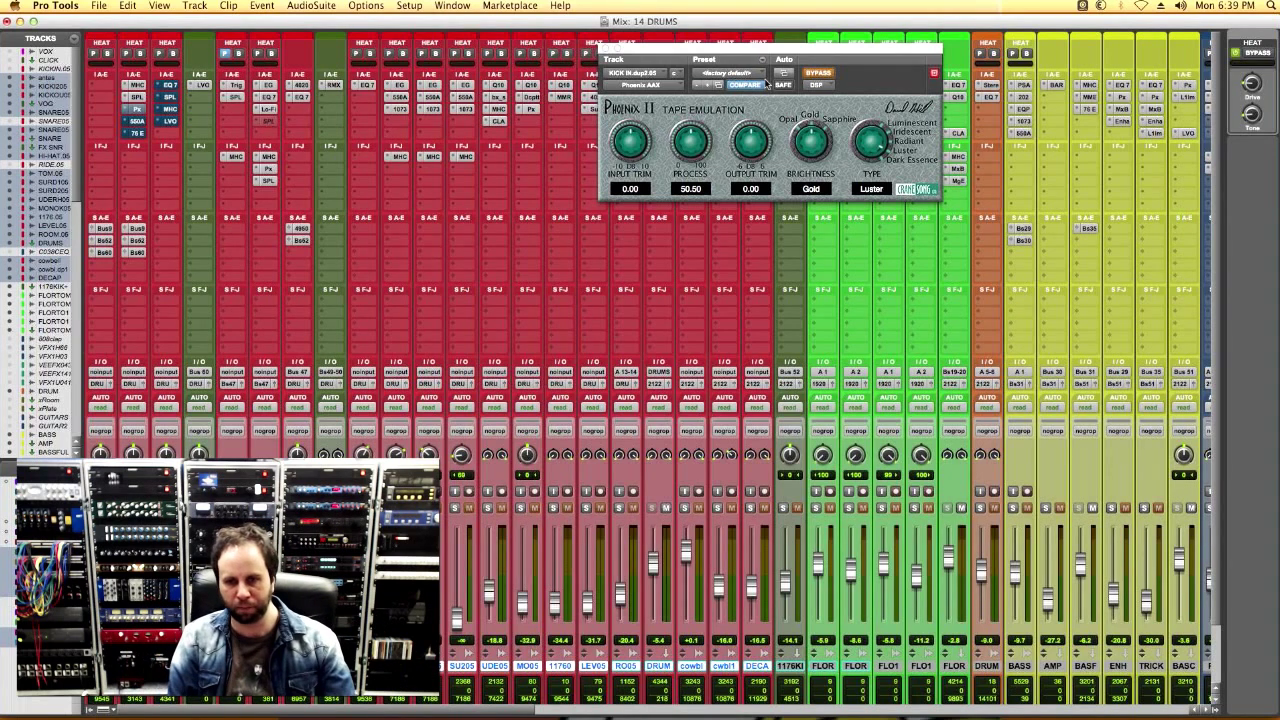
{"action": "left_click_drag", "start_coordinate": [841, 53], "coordinate": [843, 58]}
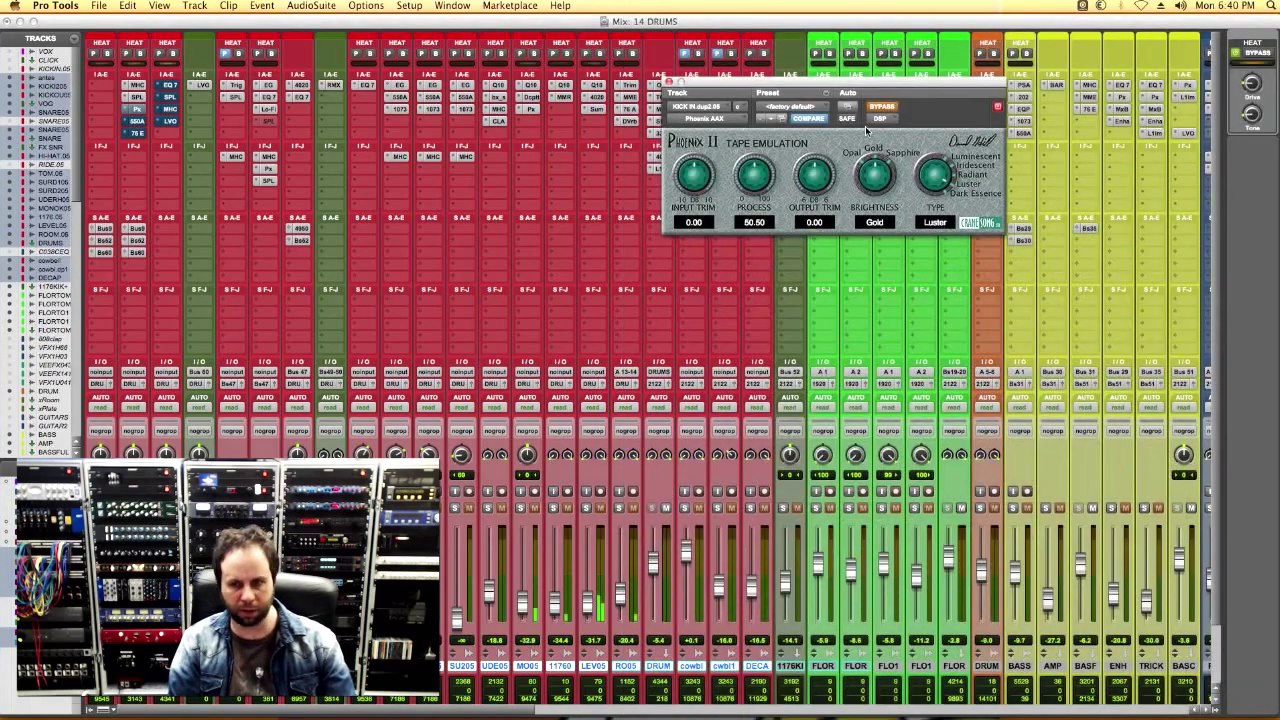
{"action": "left_click", "coordinate": [877, 110]}
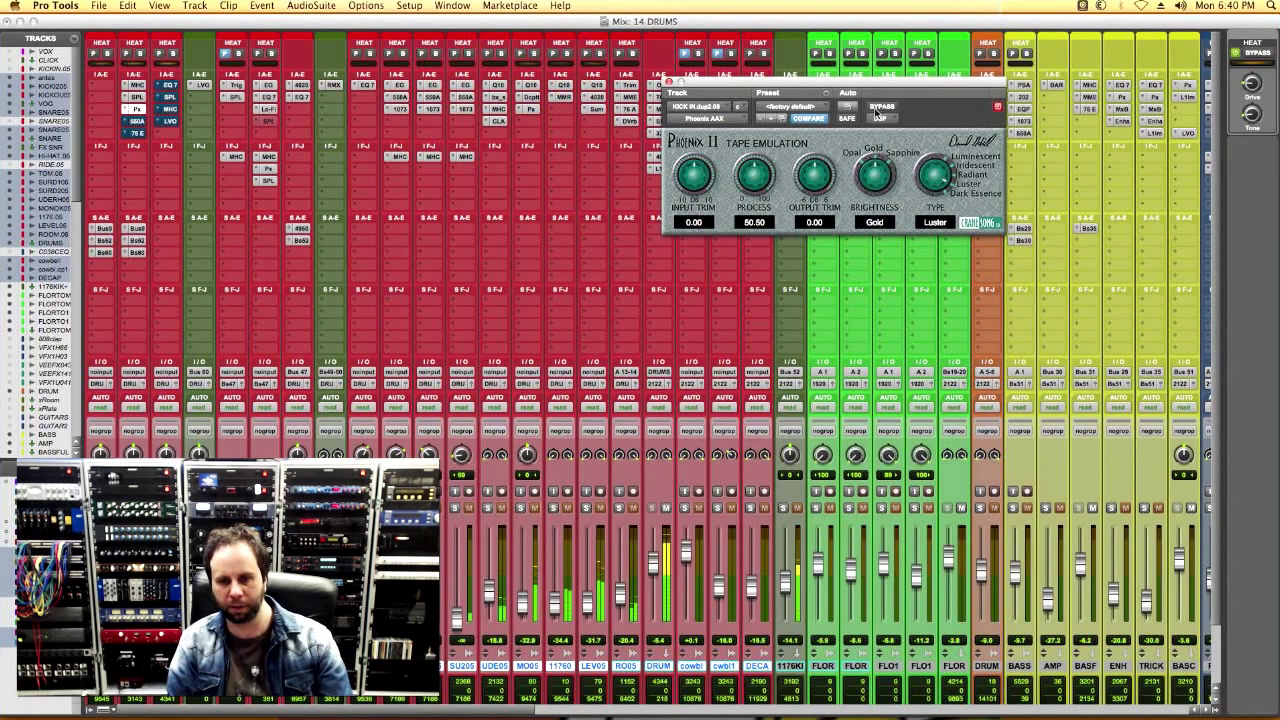
{"action": "left_click", "coordinate": [876, 110]}
{"action": "left_click", "coordinate": [876, 110]}
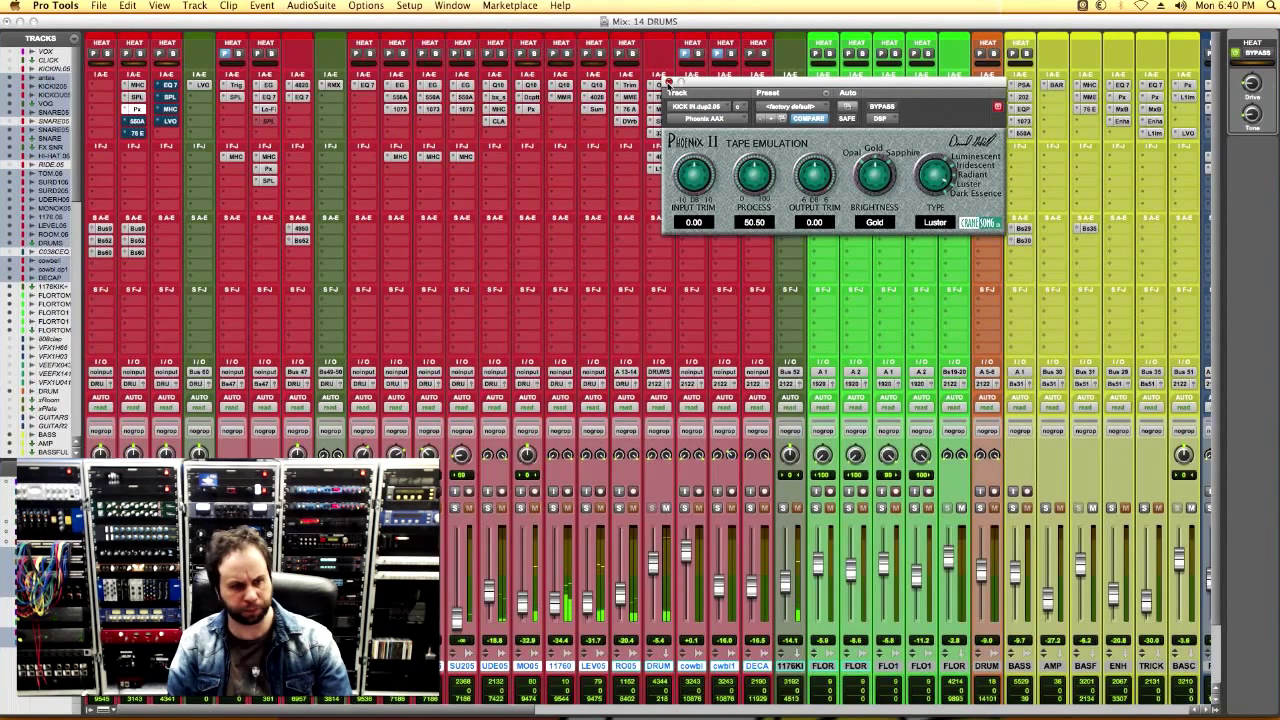
{"action": "left_click", "coordinate": [668, 84]}
Open the kick-in track's UAD API 550A equalizer and compare it bypassed and active, leaving it active.
{"action": "left_click", "coordinate": [136, 120]}
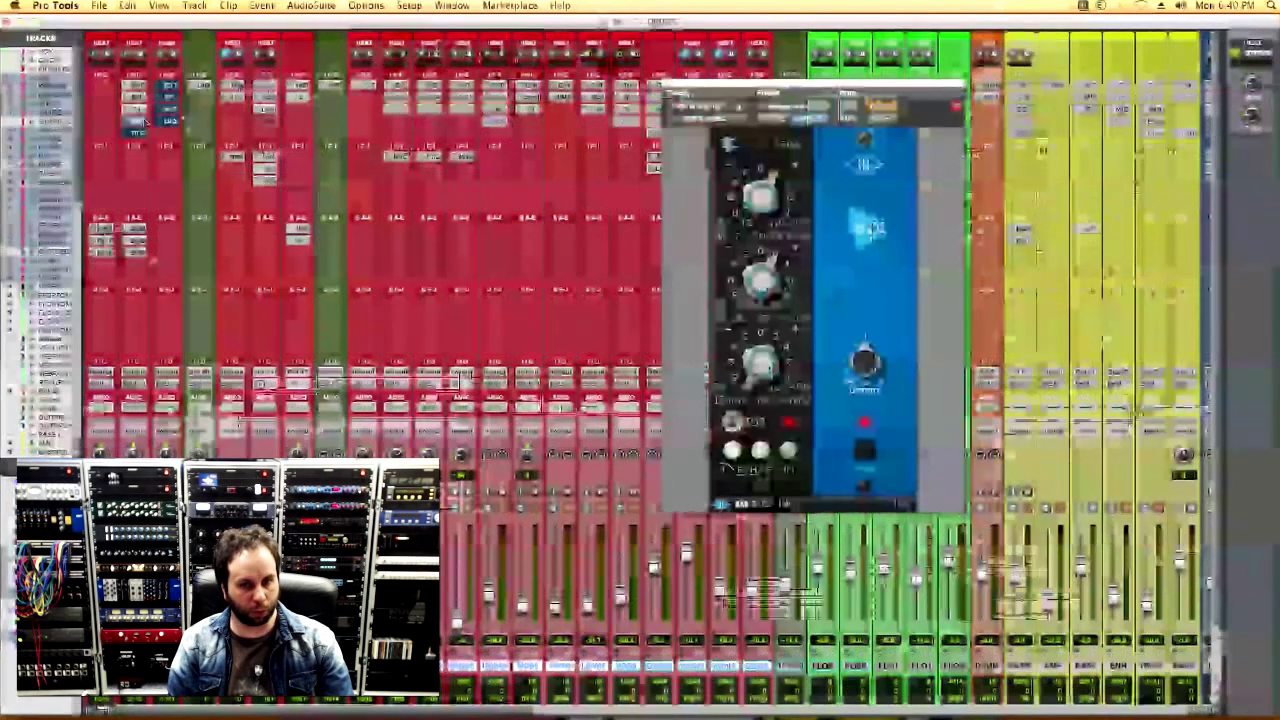
{"action": "left_click_drag", "start_coordinate": [755, 83], "coordinate": [771, 67]}
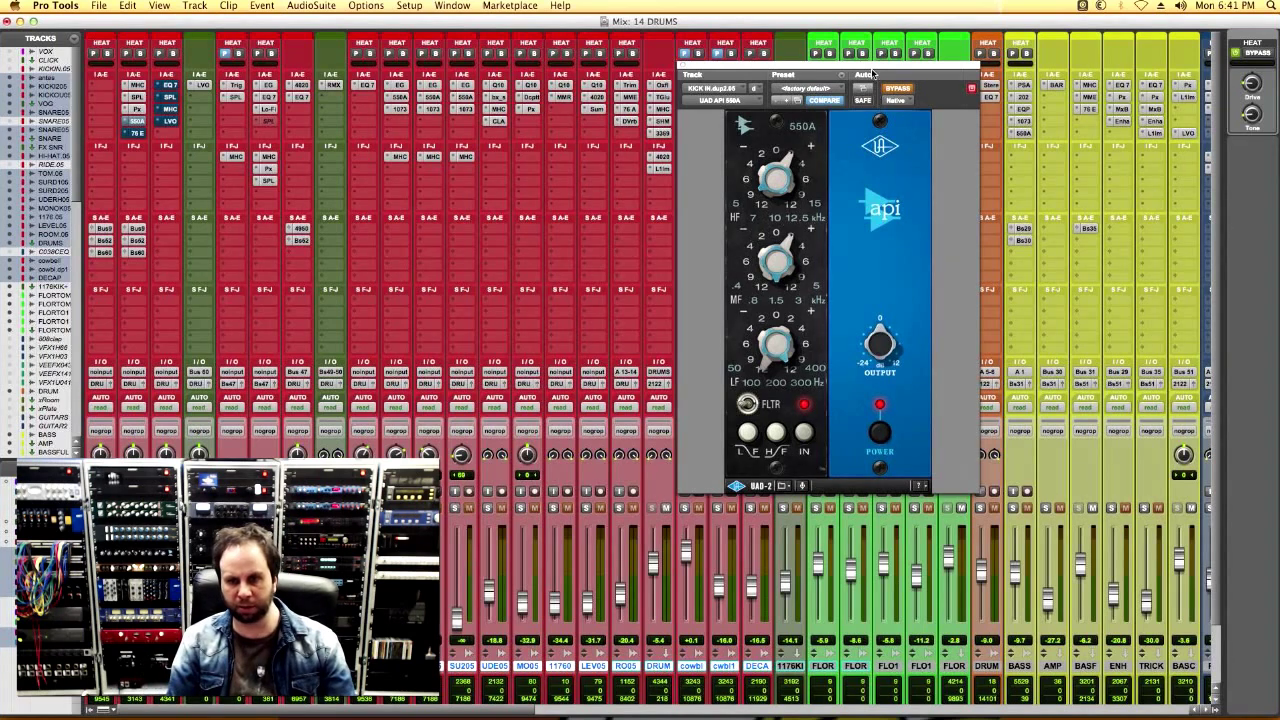
{"action": "left_click_drag", "start_coordinate": [873, 75], "coordinate": [893, 75]}
{"action": "left_click", "coordinate": [918, 89]}
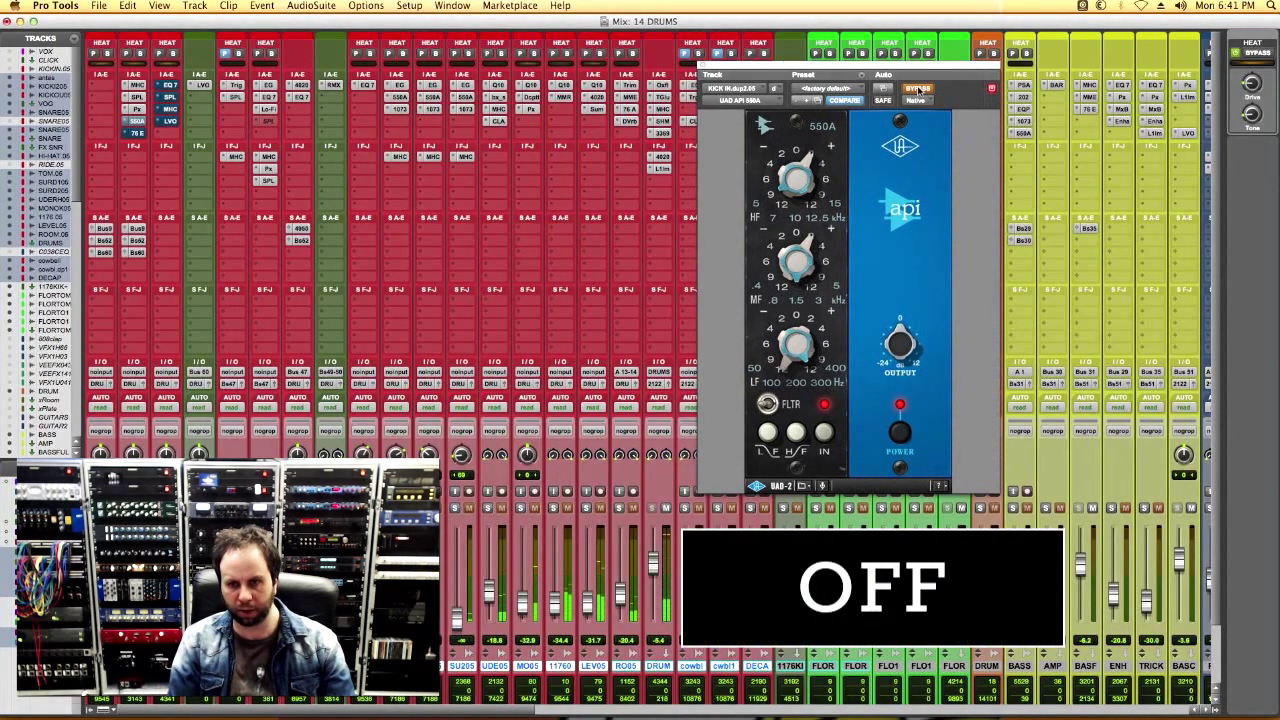
{"action": "left_click", "coordinate": [918, 89]}
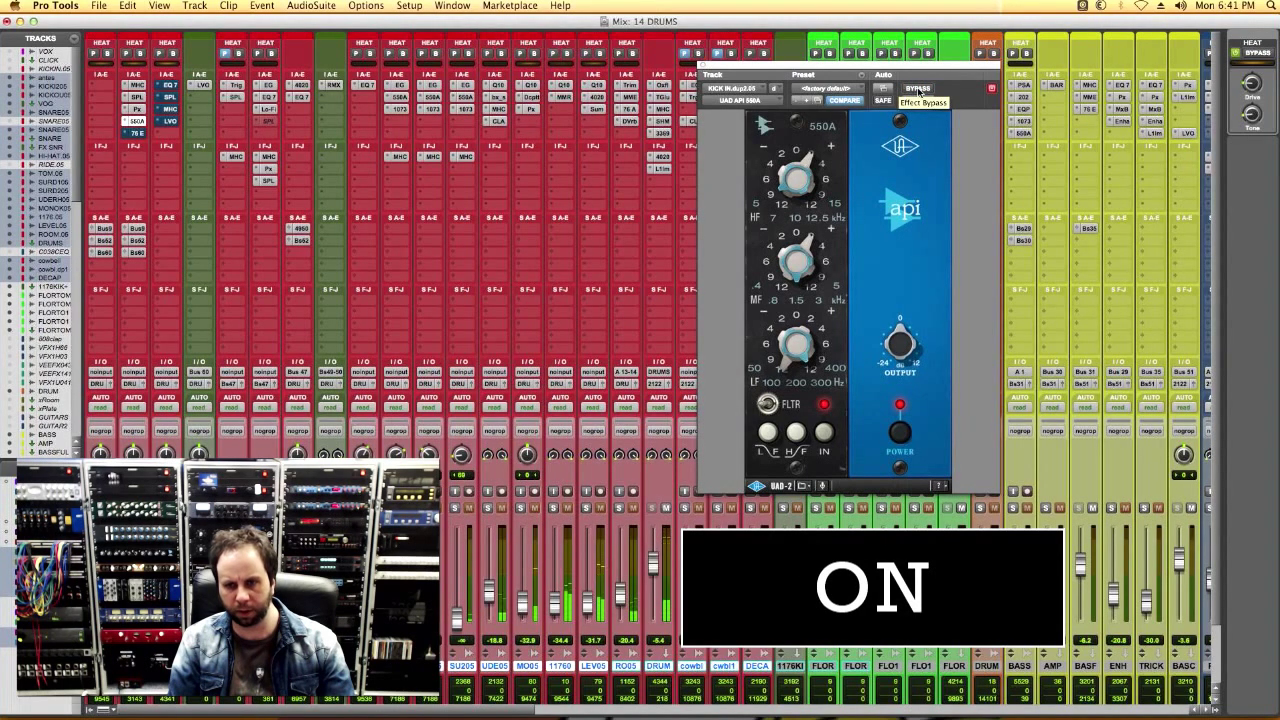
{"action": "left_click", "coordinate": [918, 89]}
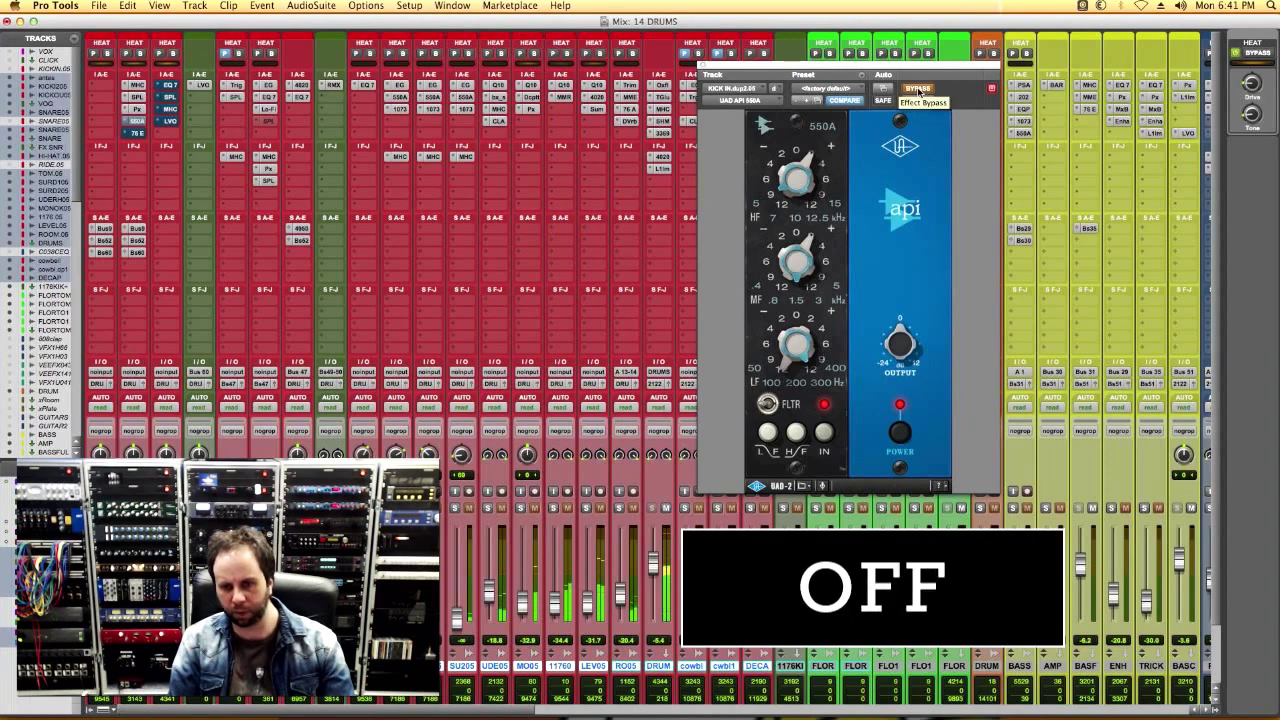
{"action": "left_click", "coordinate": [918, 89]}
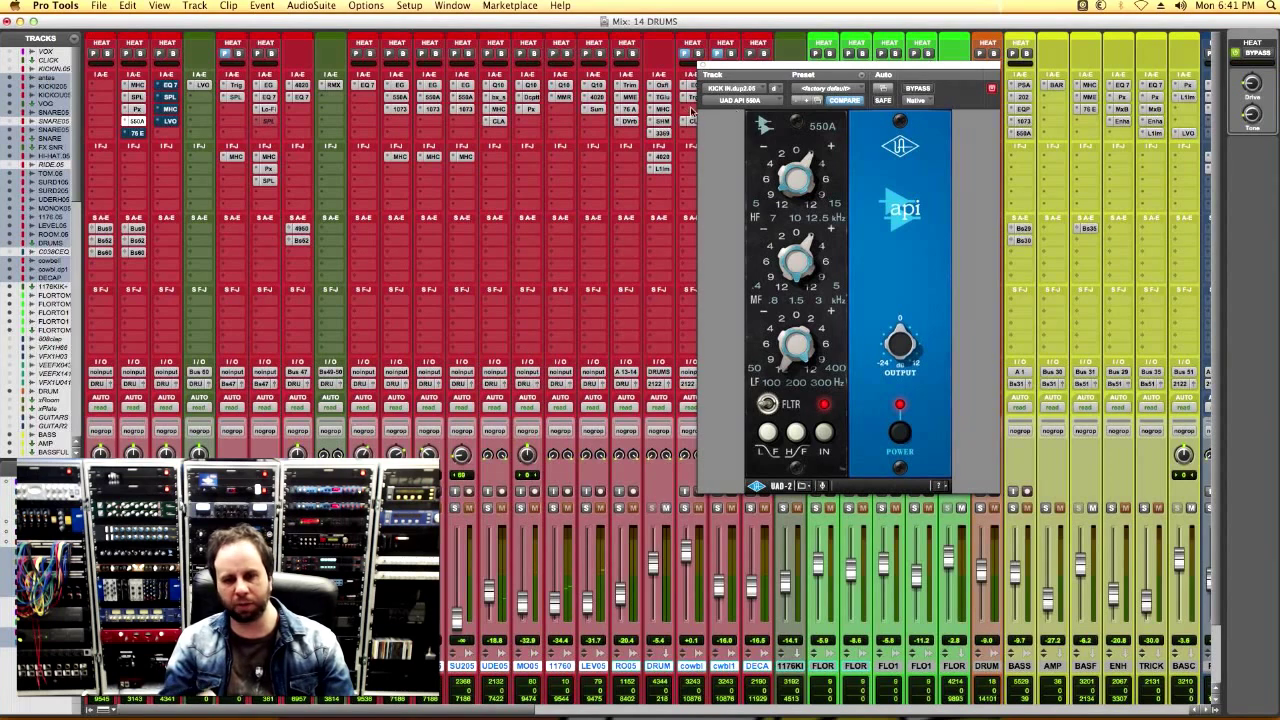
Open the UAD 1176LN limiter on the kick-in track and take it out of bypass.
{"action": "left_click", "coordinate": [136, 134]}
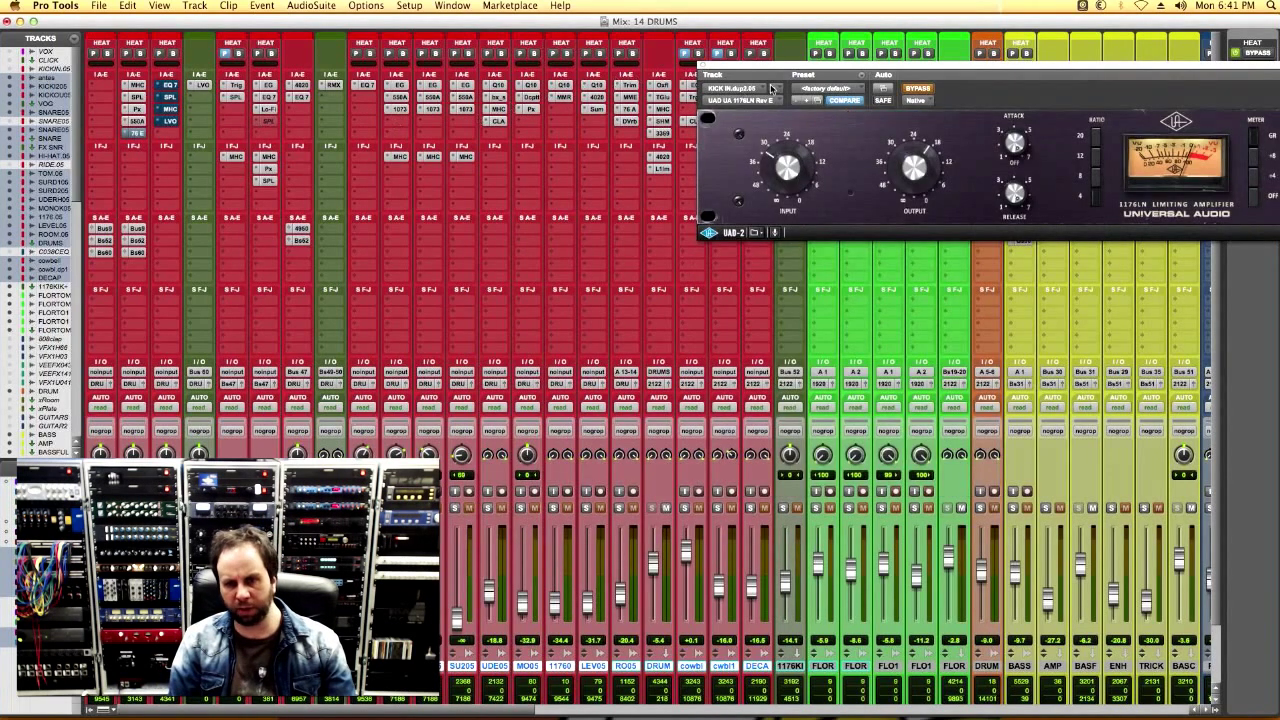
{"action": "left_click_drag", "start_coordinate": [762, 67], "coordinate": [583, 80]}
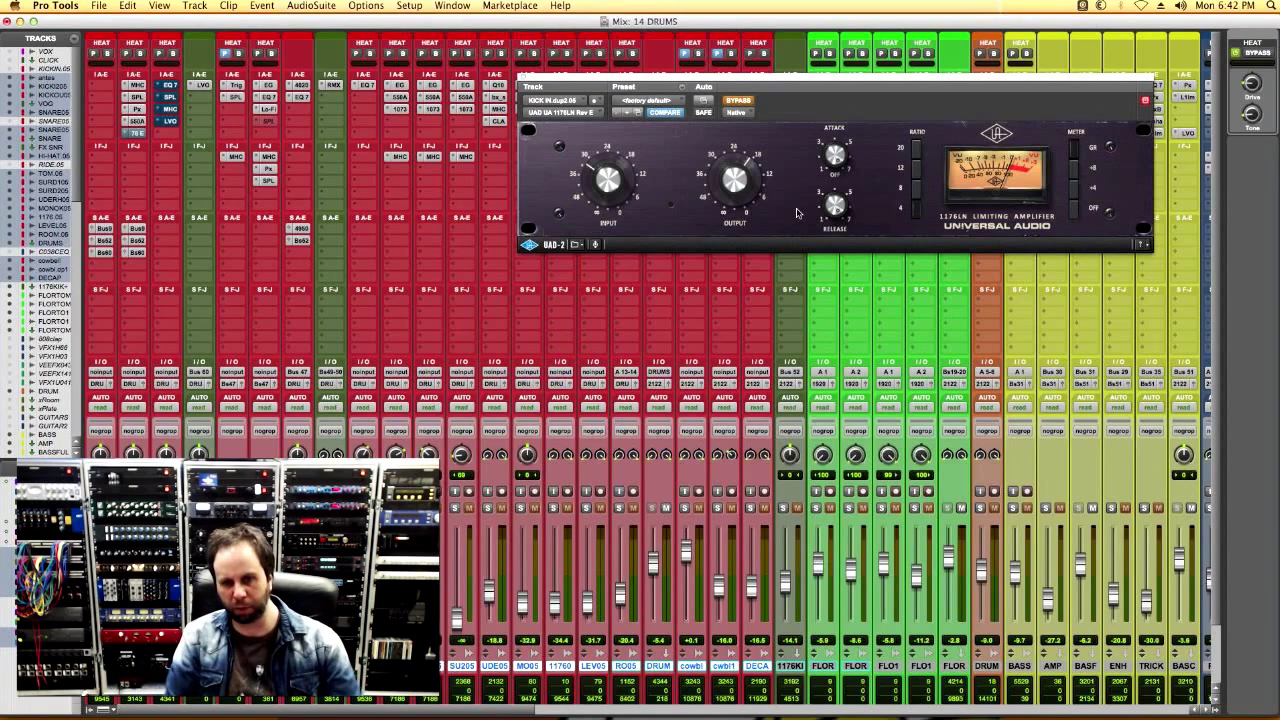
{"action": "left_click", "coordinate": [745, 100]}
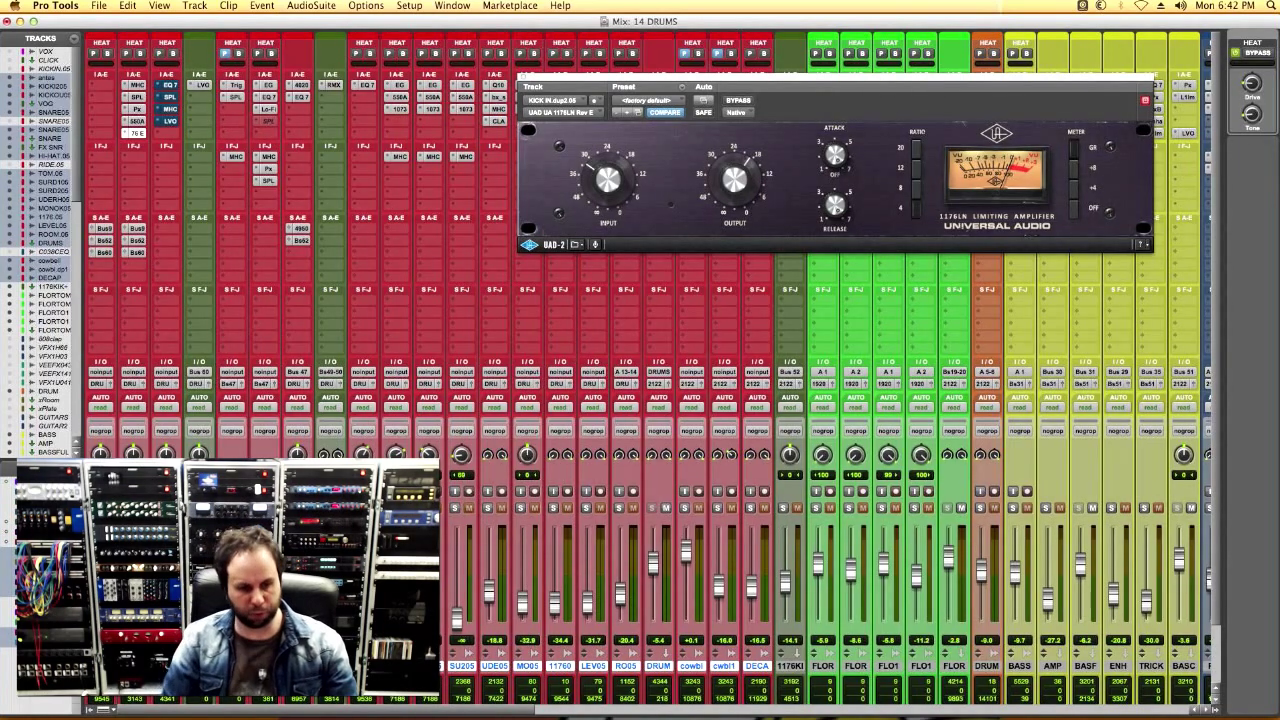
Open the kick-out track's EQ3 7-Band equalizer and take it out of bypass.
{"action": "left_click", "coordinate": [172, 87]}
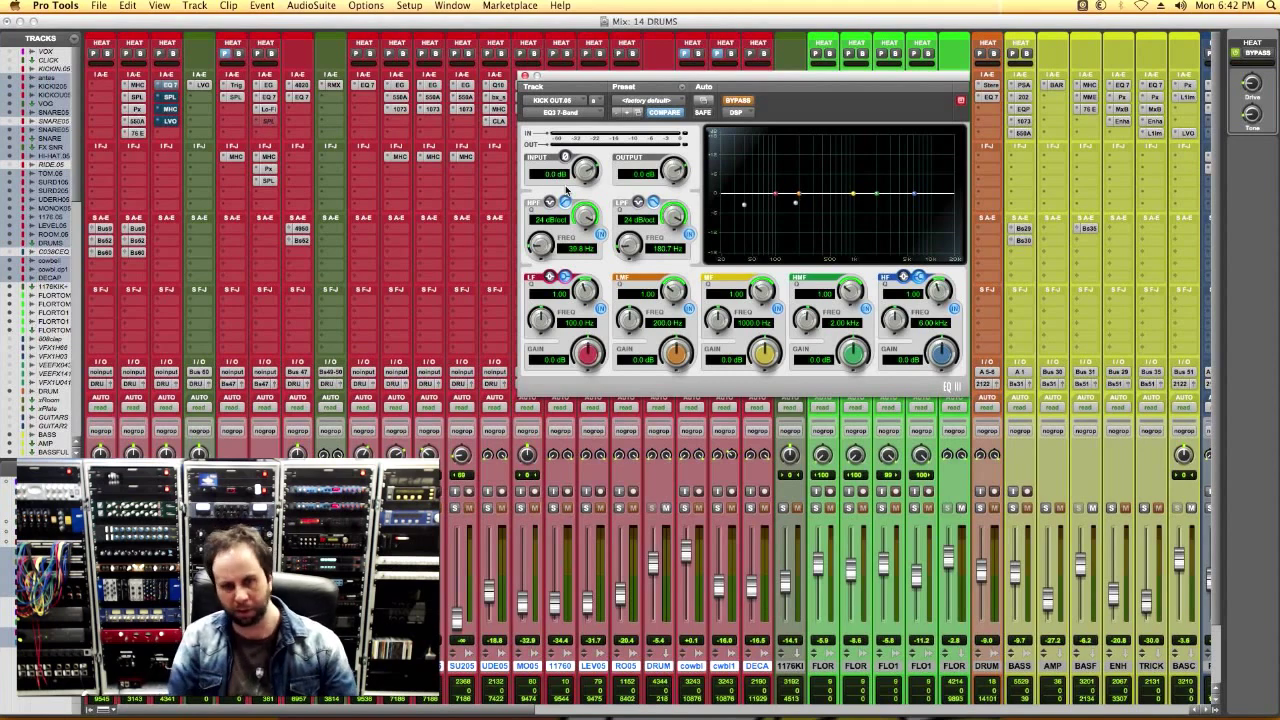
{"action": "left_click_drag", "start_coordinate": [773, 93], "coordinate": [773, 98]}
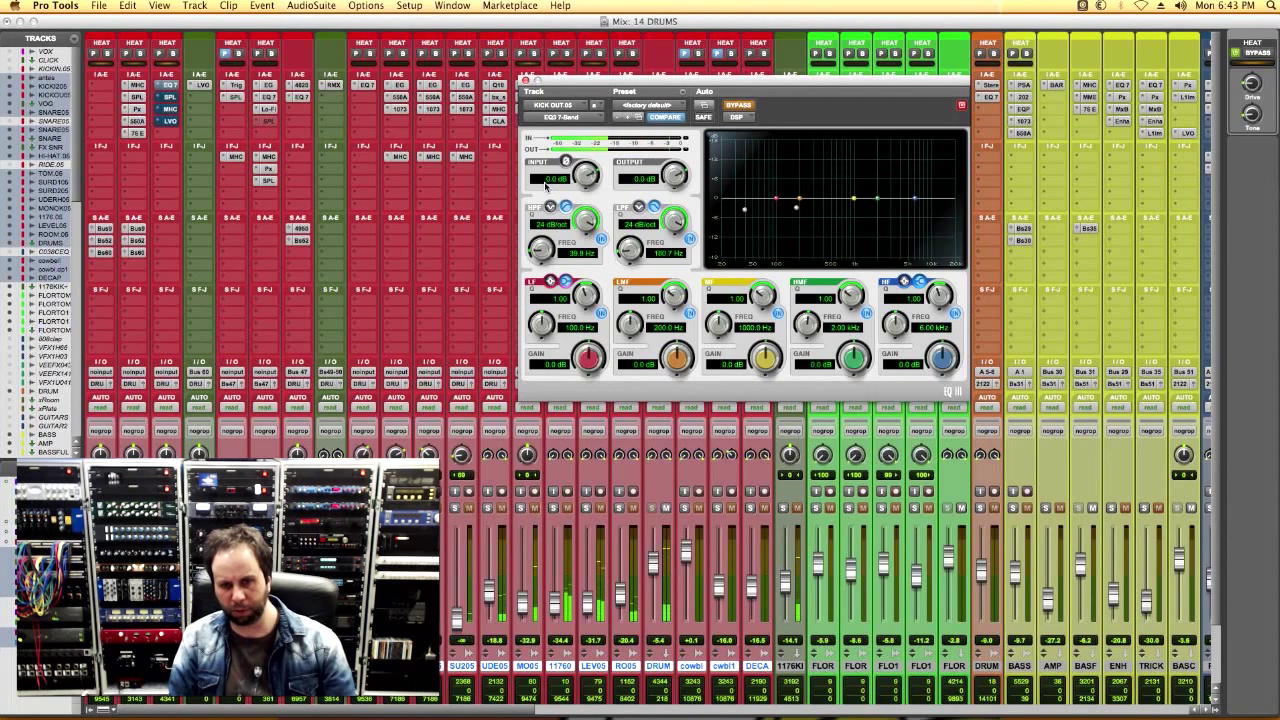
{"action": "left_click", "coordinate": [737, 105]}
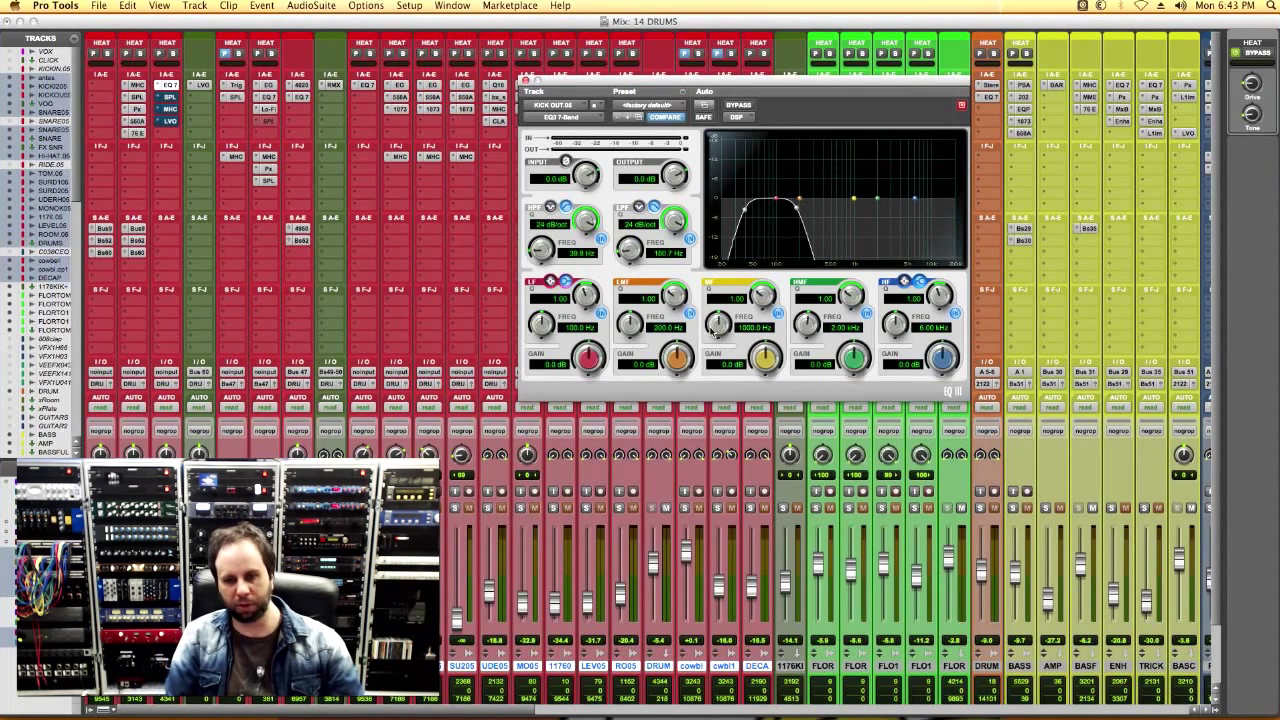
Open the kick-out track's SPL Transient Designer and take it out of bypass.
{"action": "left_click", "coordinate": [170, 97]}
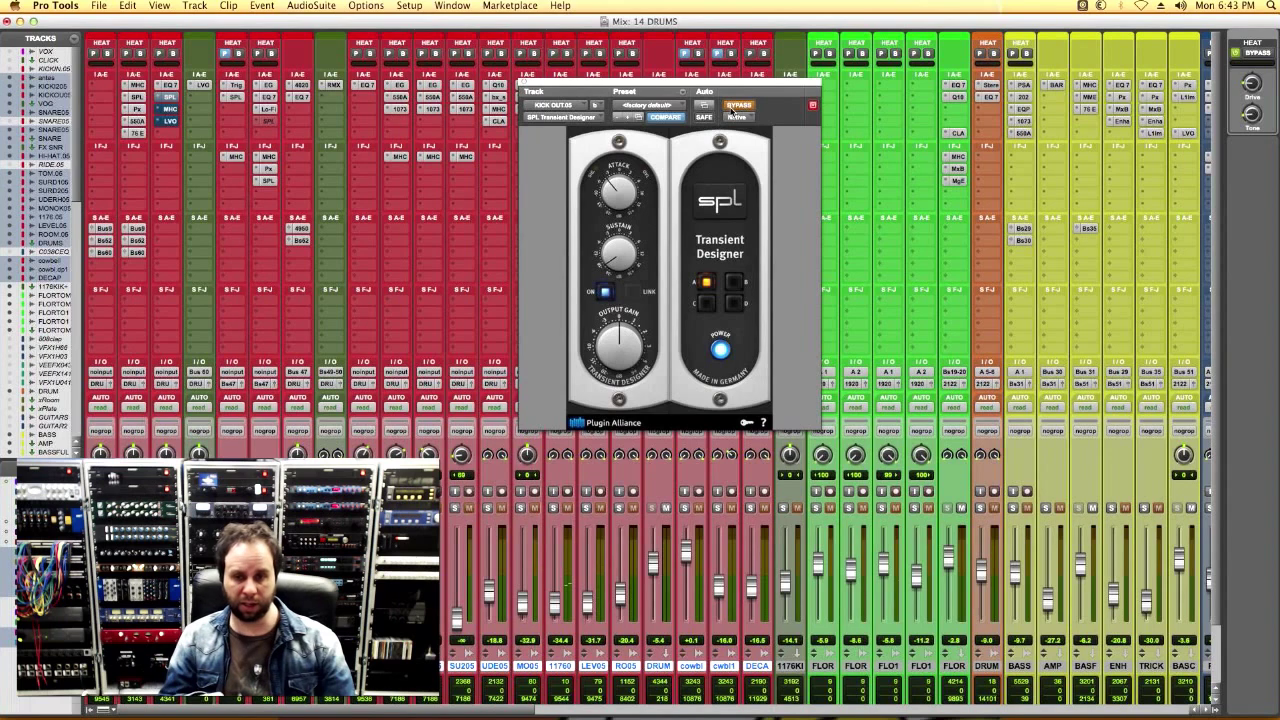
{"action": "left_click", "coordinate": [736, 106]}
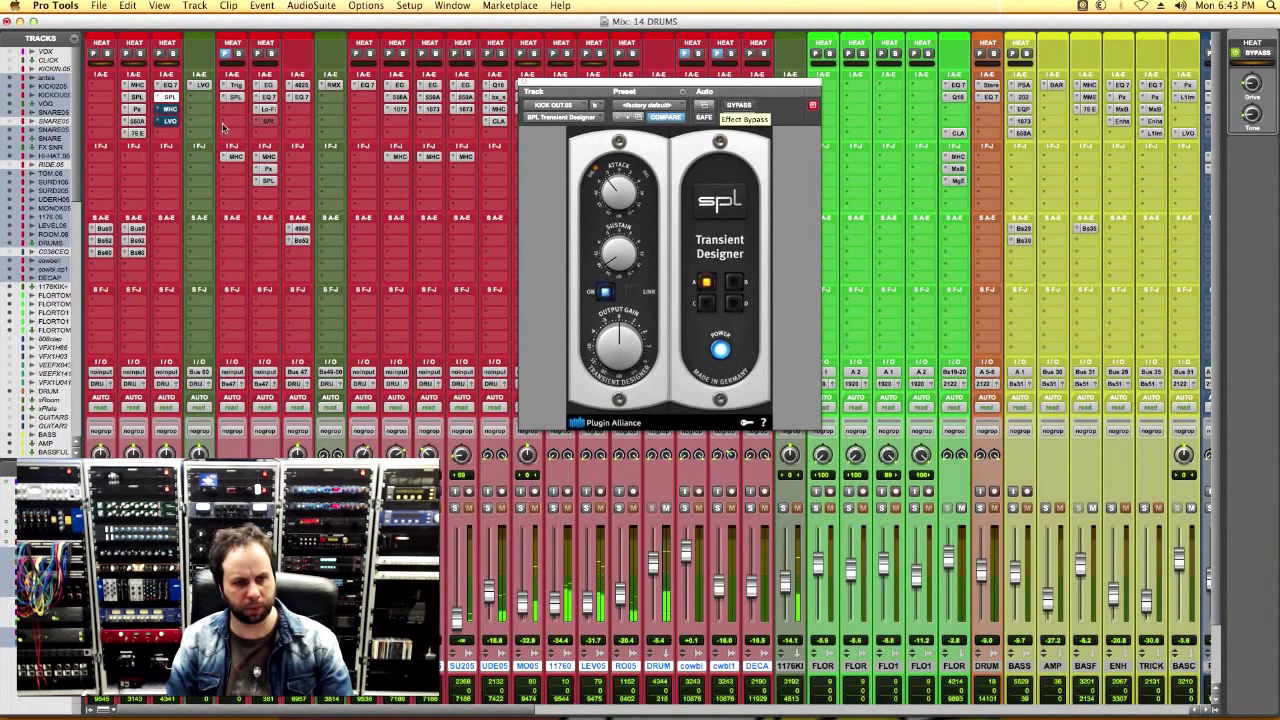
Open the kick-out track's MH ChannelStrip and take it out of bypass.
{"action": "left_click", "coordinate": [171, 117]}
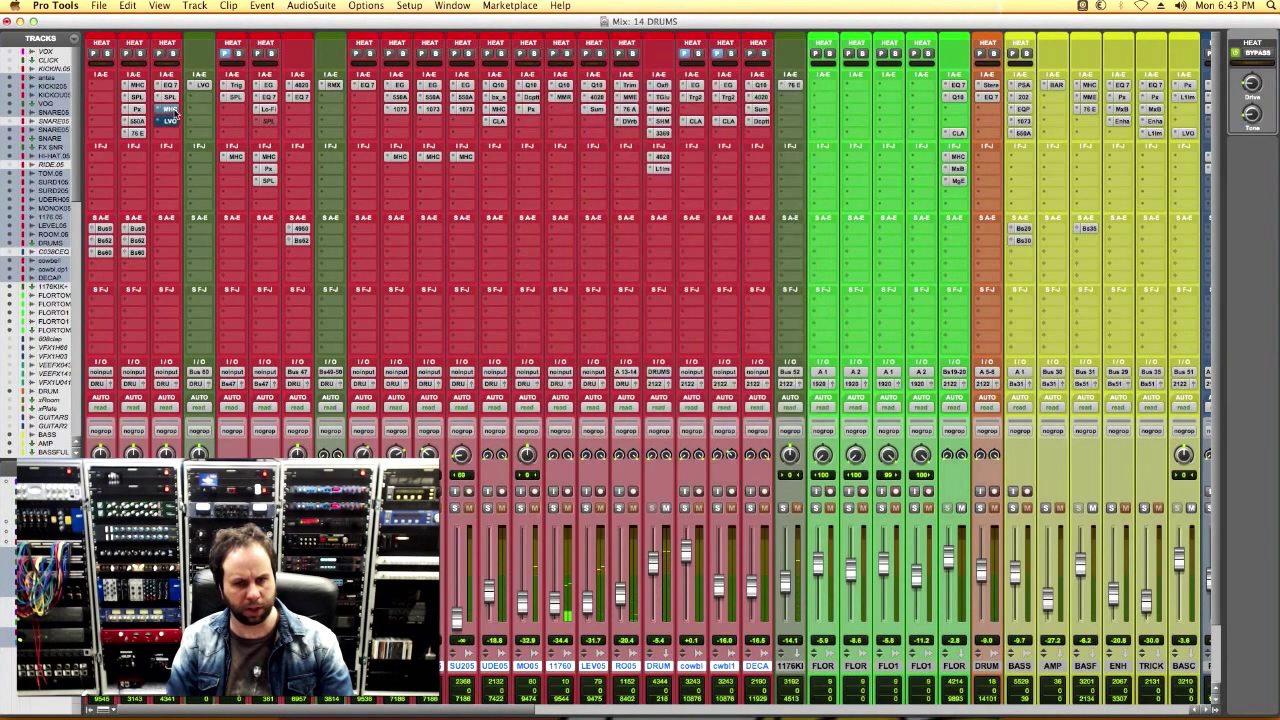
{"action": "left_click", "coordinate": [170, 120]}
{"action": "left_click_drag", "start_coordinate": [696, 82], "coordinate": [643, 62]}
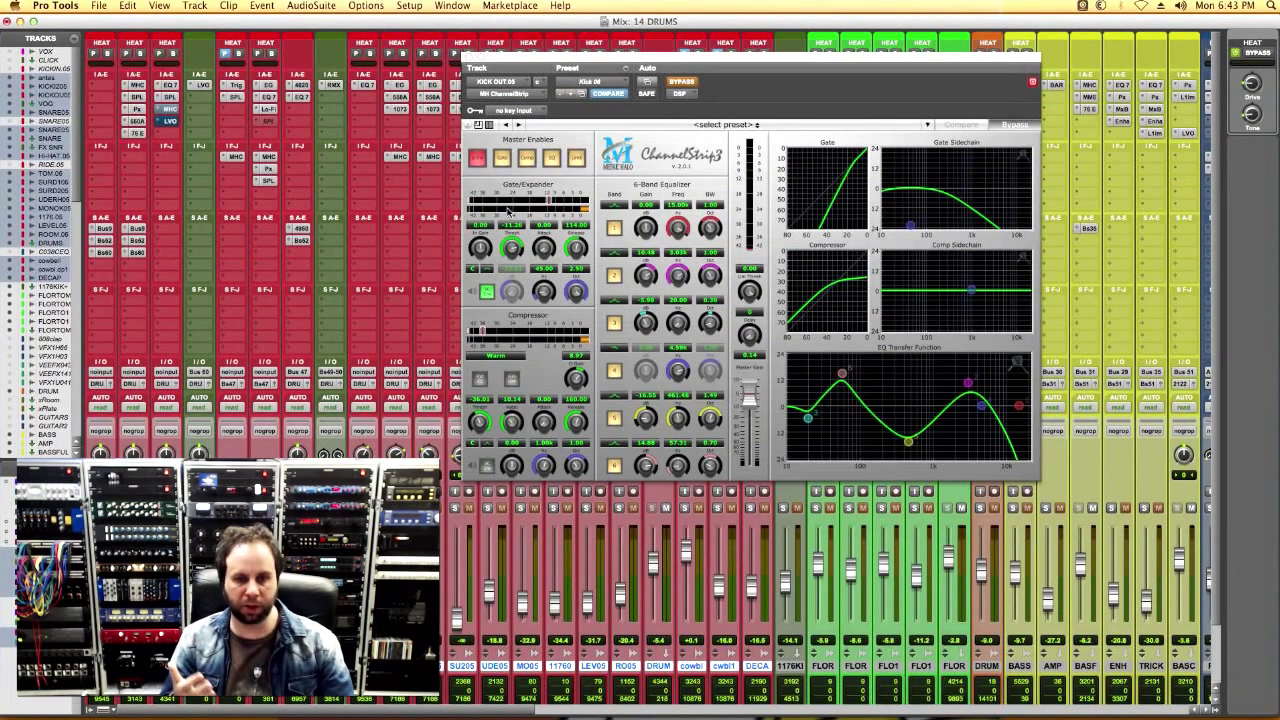
{"action": "left_click", "coordinate": [677, 85]}
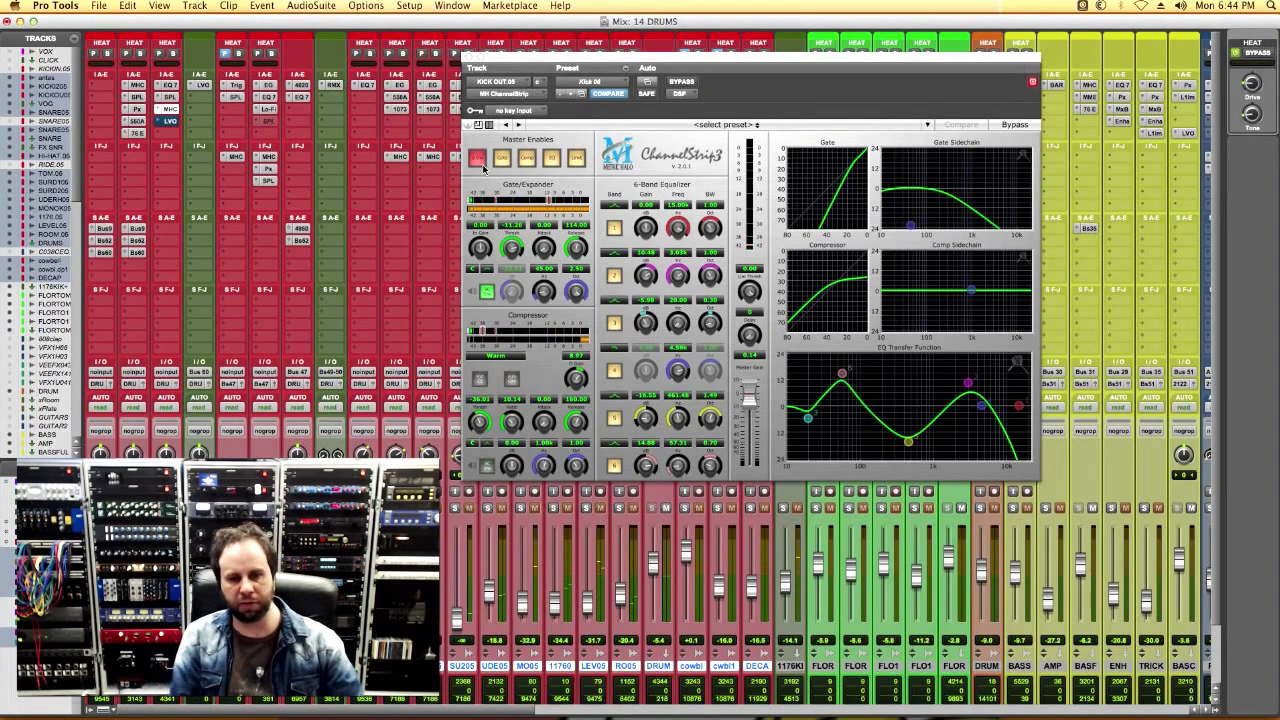
Open the kick-out track's UAD Little Labs VOG, start playback and take the plug-in out of bypass.
{"action": "left_click", "coordinate": [170, 121]}
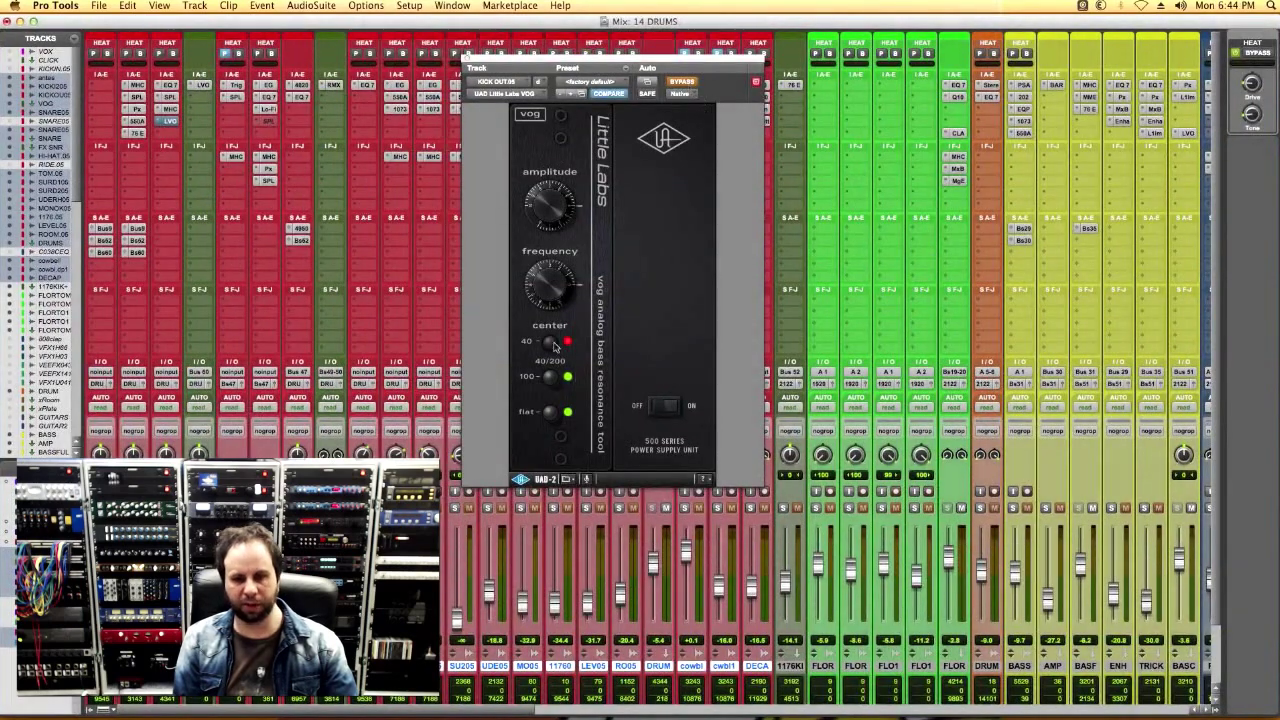
{"action": "left_click_drag", "start_coordinate": [546, 62], "coordinate": [626, 55]}
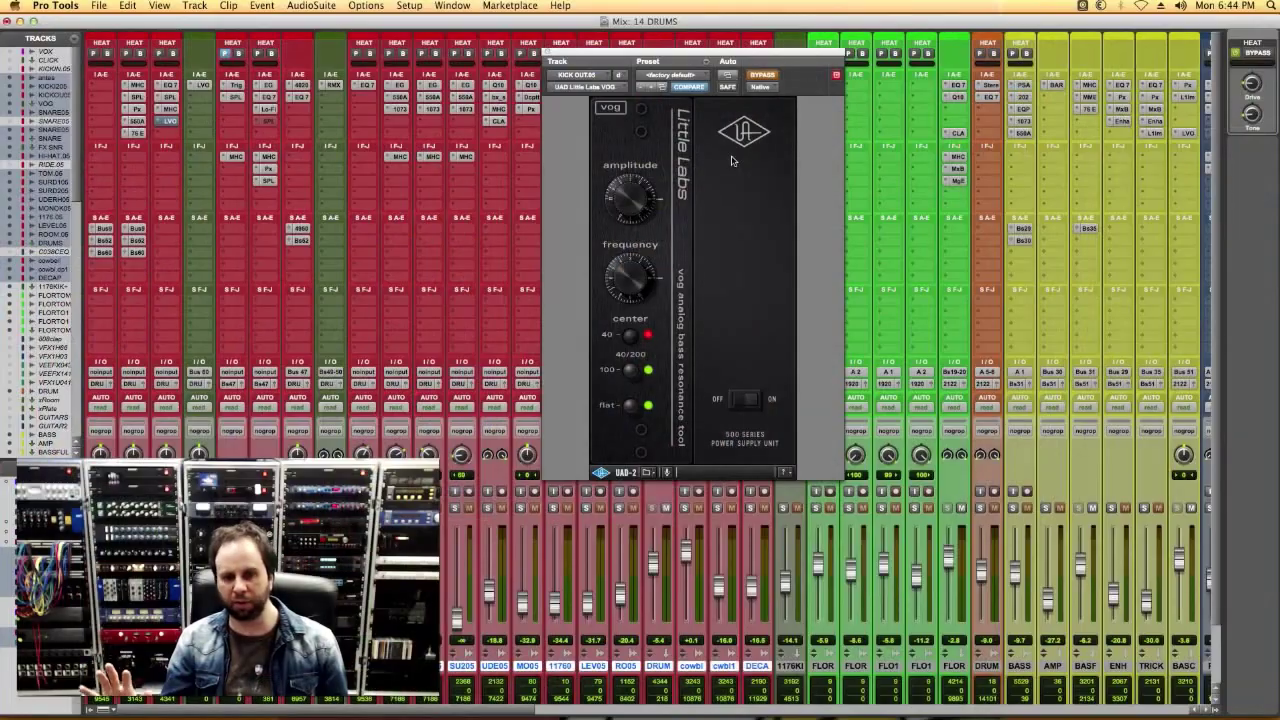
{"action": "key", "text": "space"}
{"action": "left_click", "coordinate": [760, 78]}
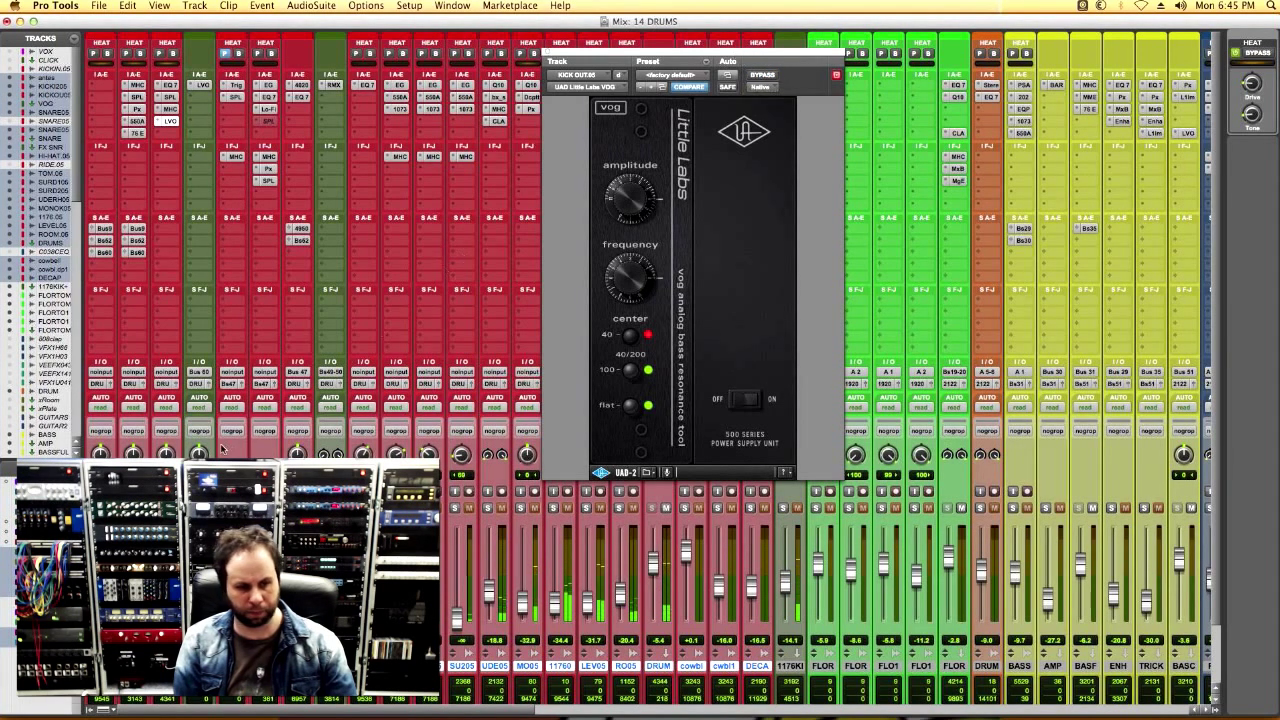
Reopen the kick-out ChannelStrip, compare its phase inversion off and on, leave it on and close the window.
{"action": "left_click", "coordinate": [170, 110]}
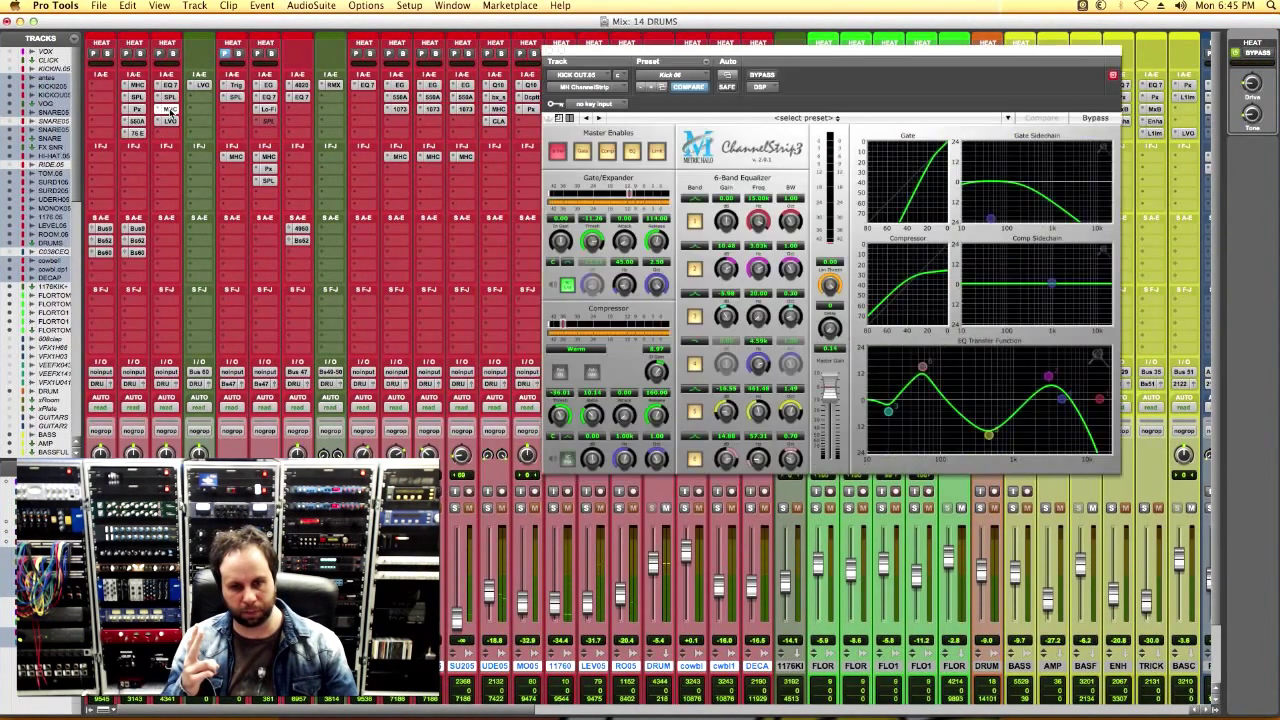
{"action": "left_click", "coordinate": [557, 152]}
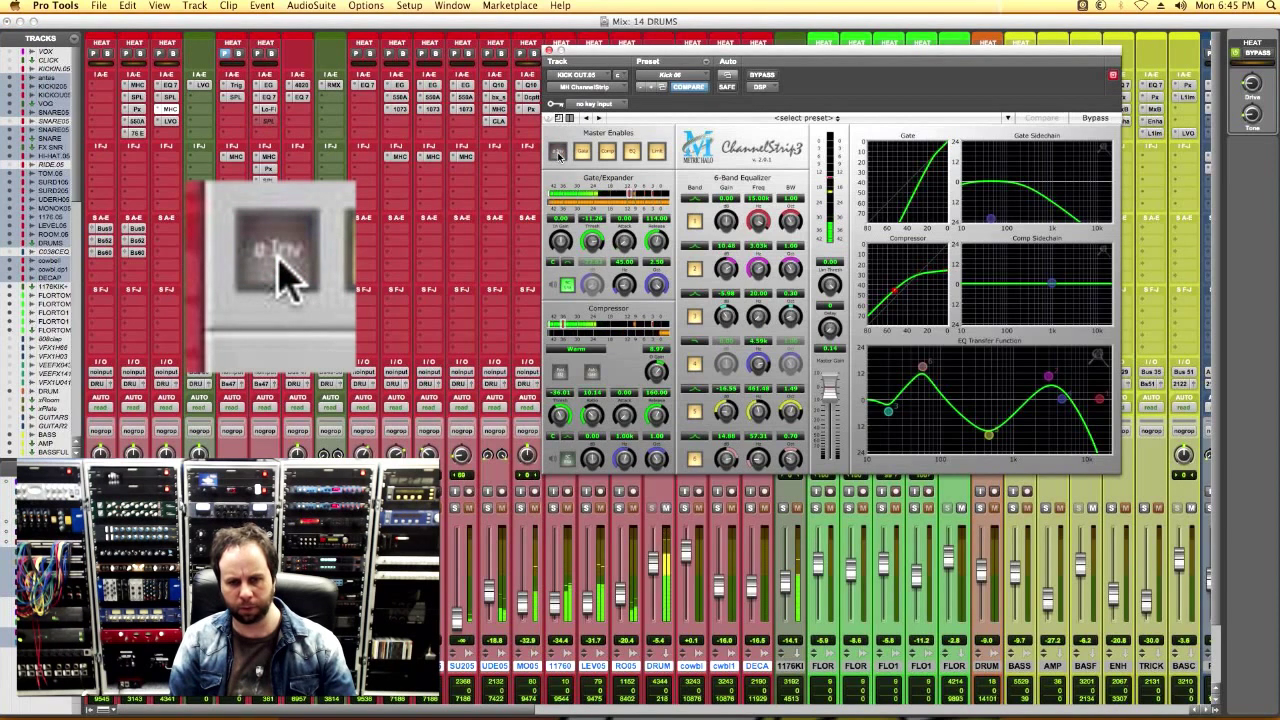
{"action": "left_click", "coordinate": [557, 152]}
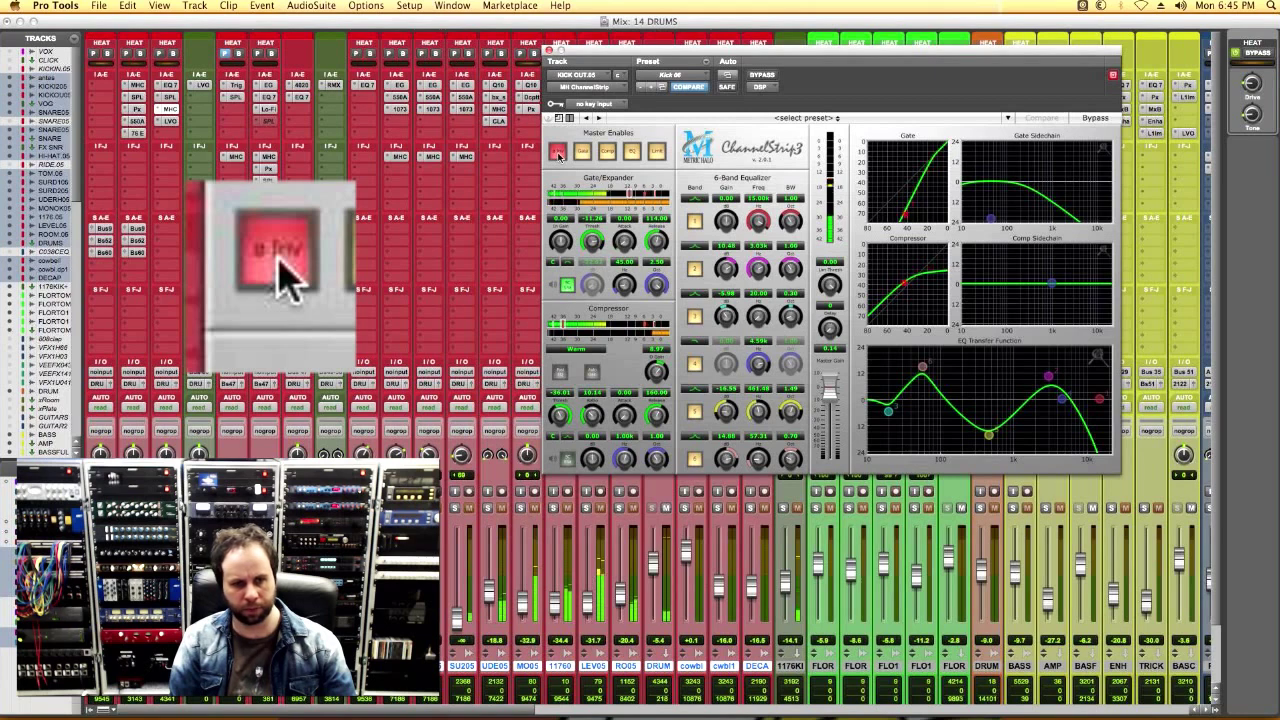
{"action": "left_click", "coordinate": [549, 50]}
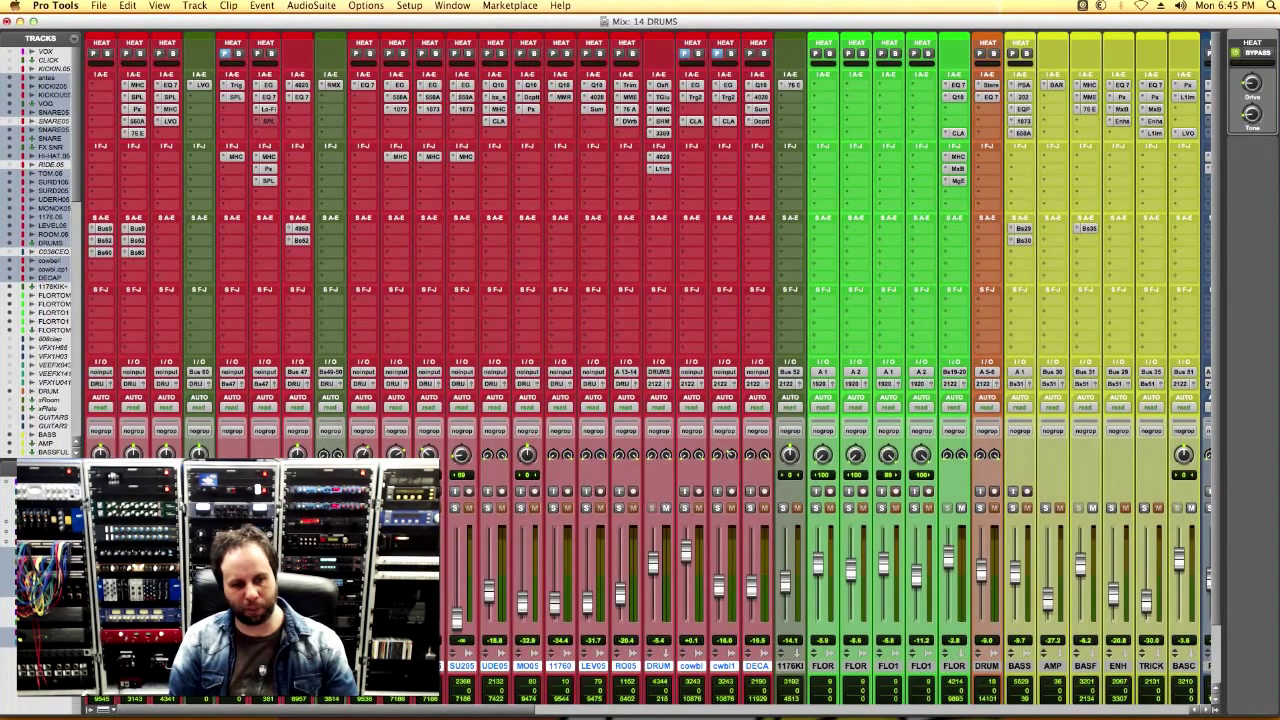
Open the VOG auxiliary track's Little Labs VOG with the ADURA KICK preset for viewing and close its window.
{"action": "left_click", "coordinate": [200, 87]}
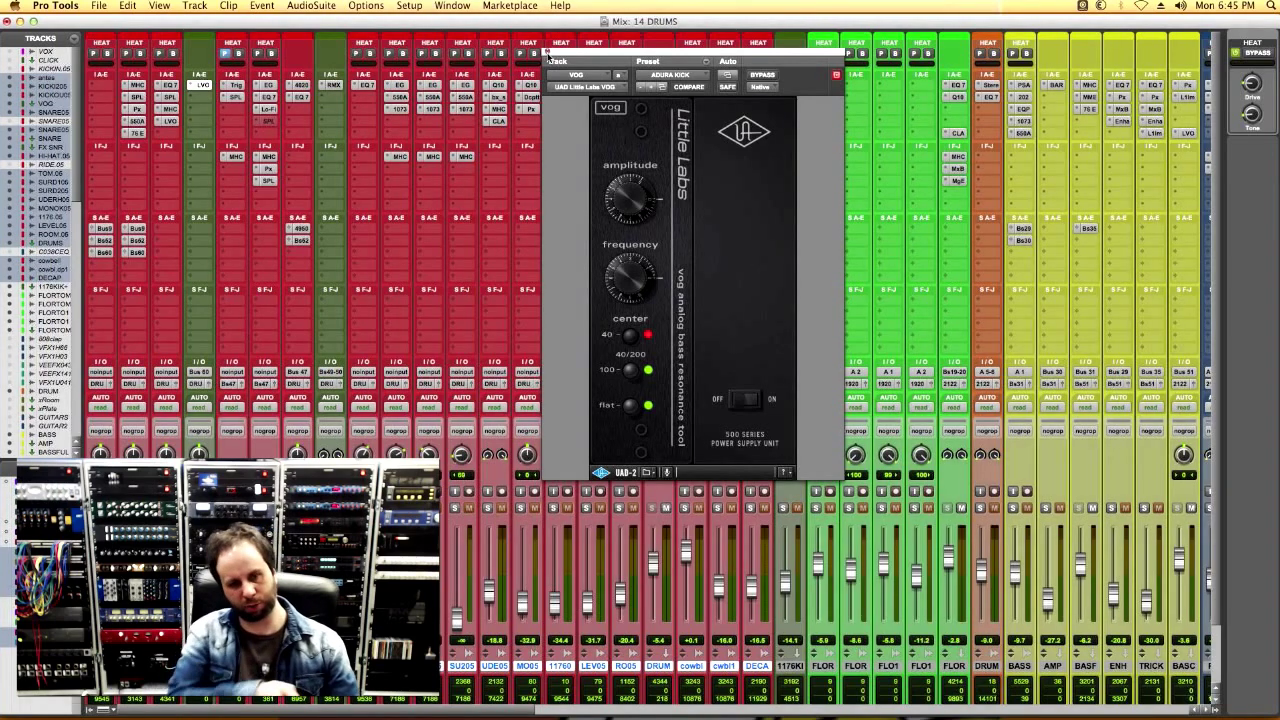
{"action": "left_click", "coordinate": [548, 60]}
Play back the processed kick and move the playback position to the second VERSO section, around bar 19.
{"action": "key", "text": "space"}
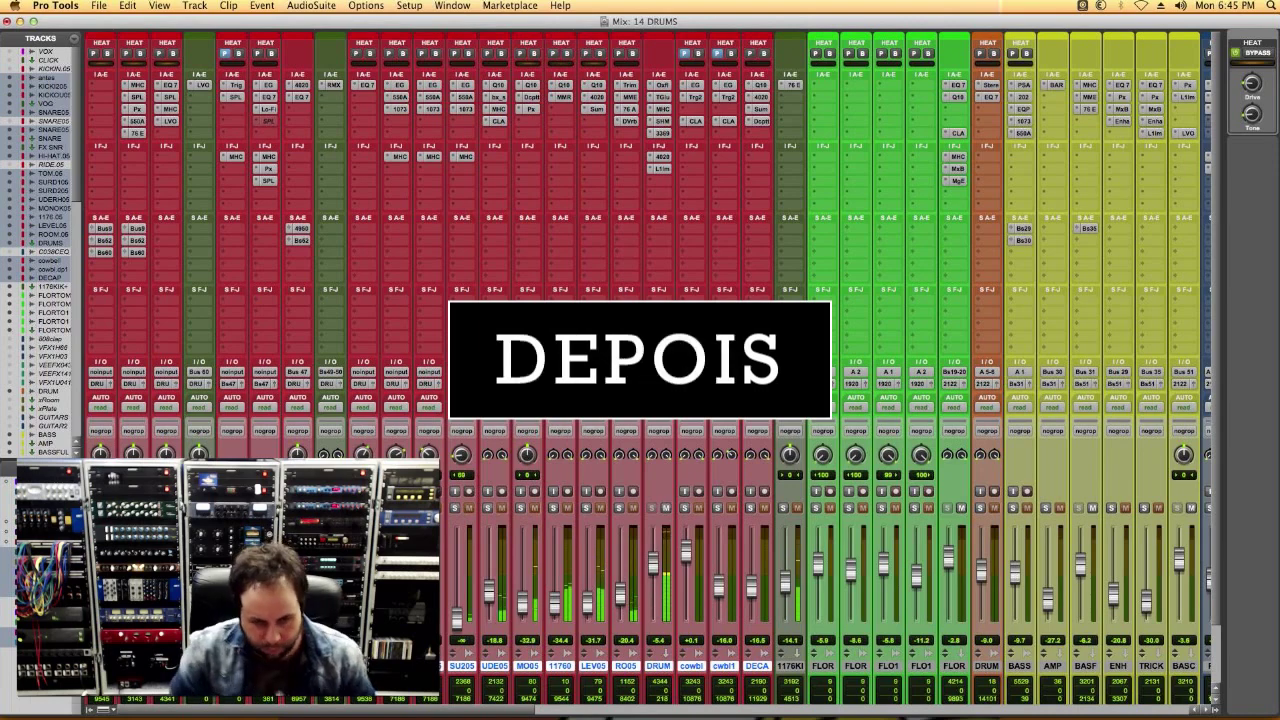
{"action": "key", "text": "super+equal"}
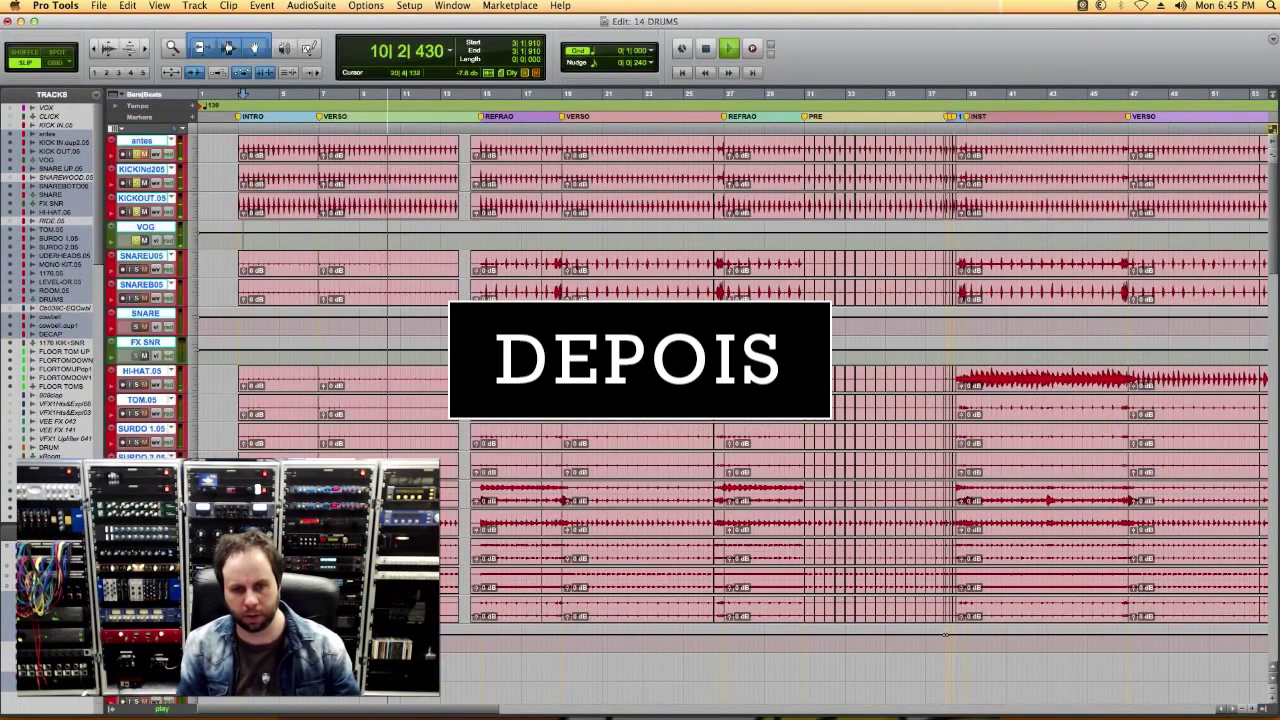
{"action": "left_click", "coordinate": [570, 333]}
Return to the mixer and solo the selected drum tracks.
{"action": "key", "text": "super+equal"}
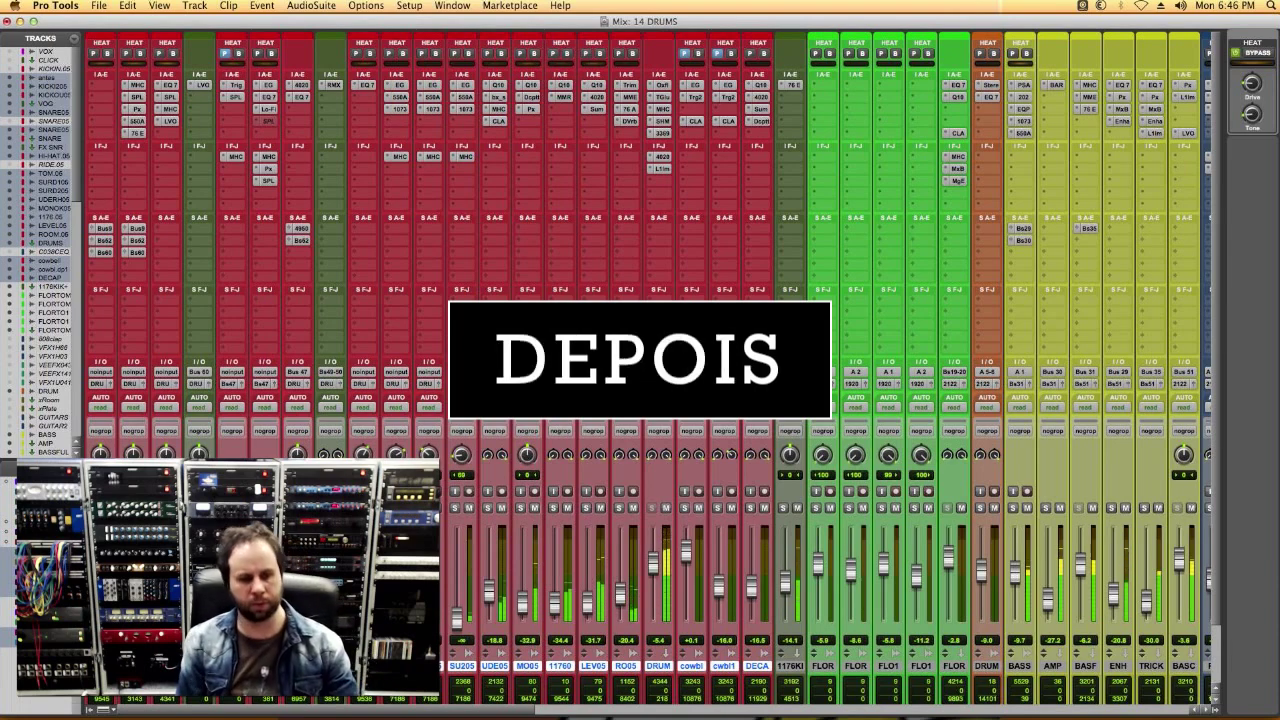
{"action": "key", "text": "shift+s"}
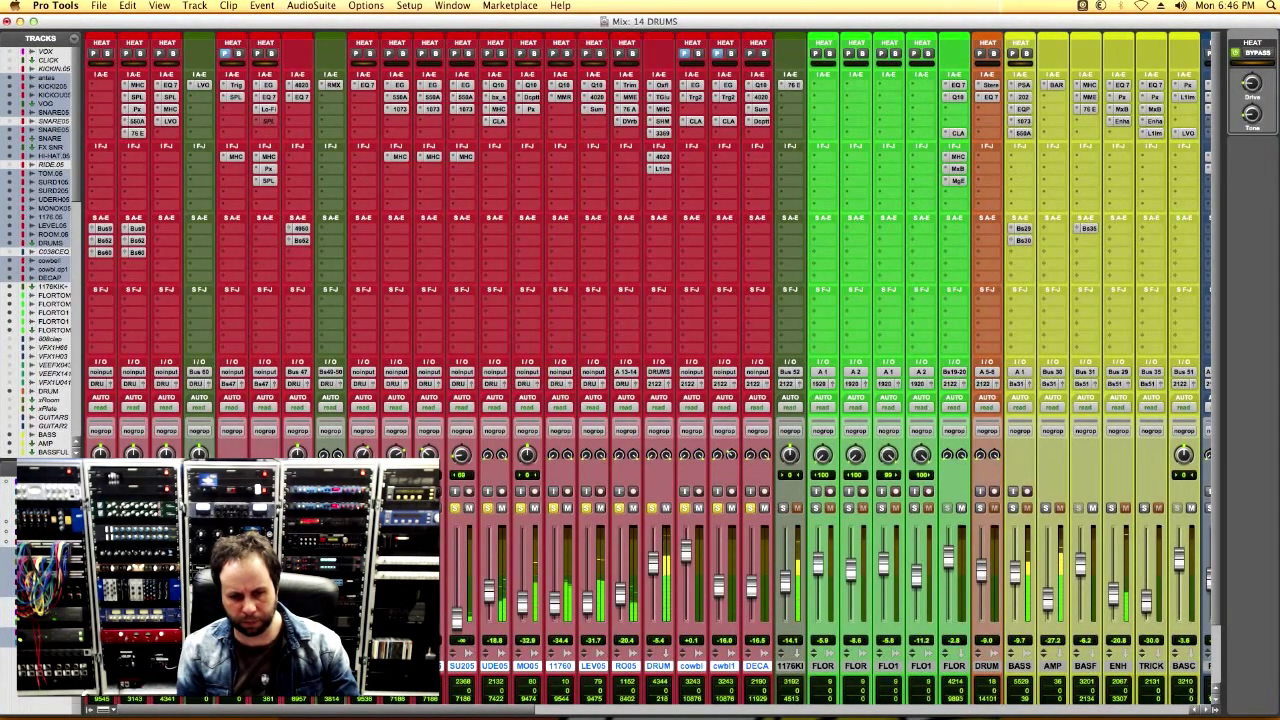
Play the song in the Edit window and bring the later sections of the timeline into view.
{"action": "key", "text": "super+equal"}
{"action": "key", "text": "space"}
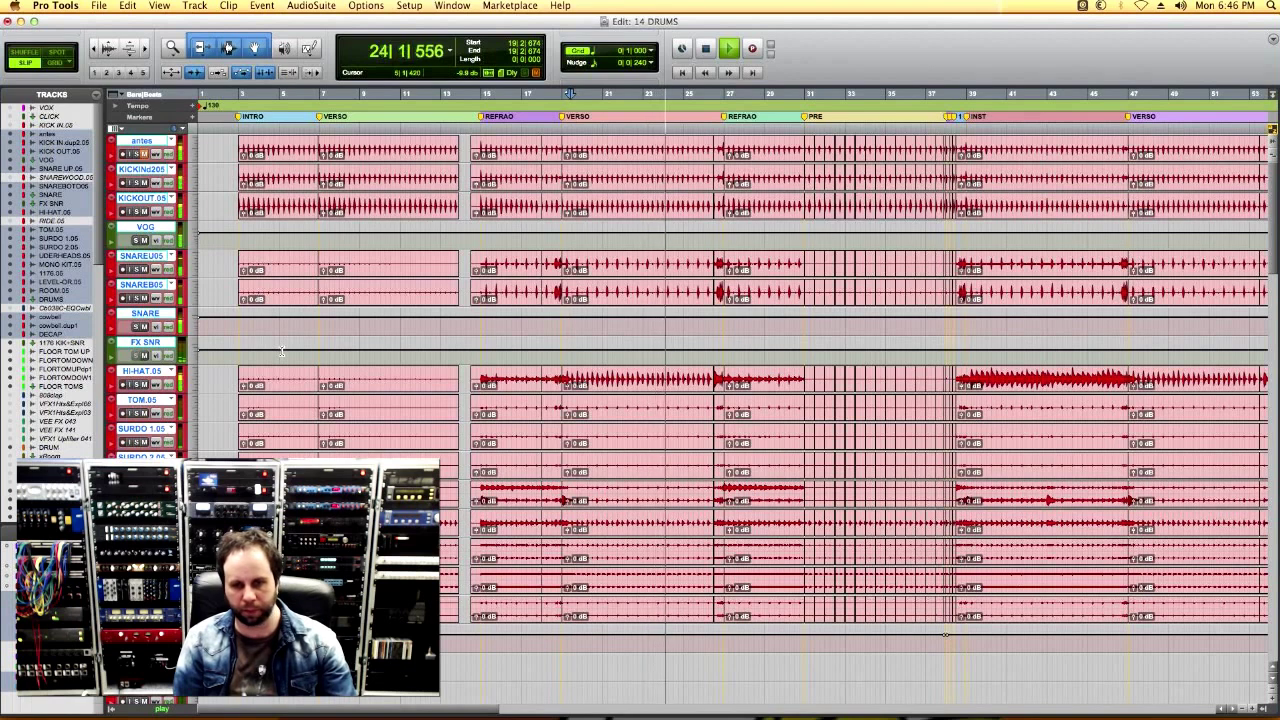
{"action": "scroll", "coordinate": [590, 362], "scroll_direction": "right", "scroll_amount": 3}
{"action": "scroll", "coordinate": [590, 362], "scroll_direction": "right", "scroll_amount": 2}
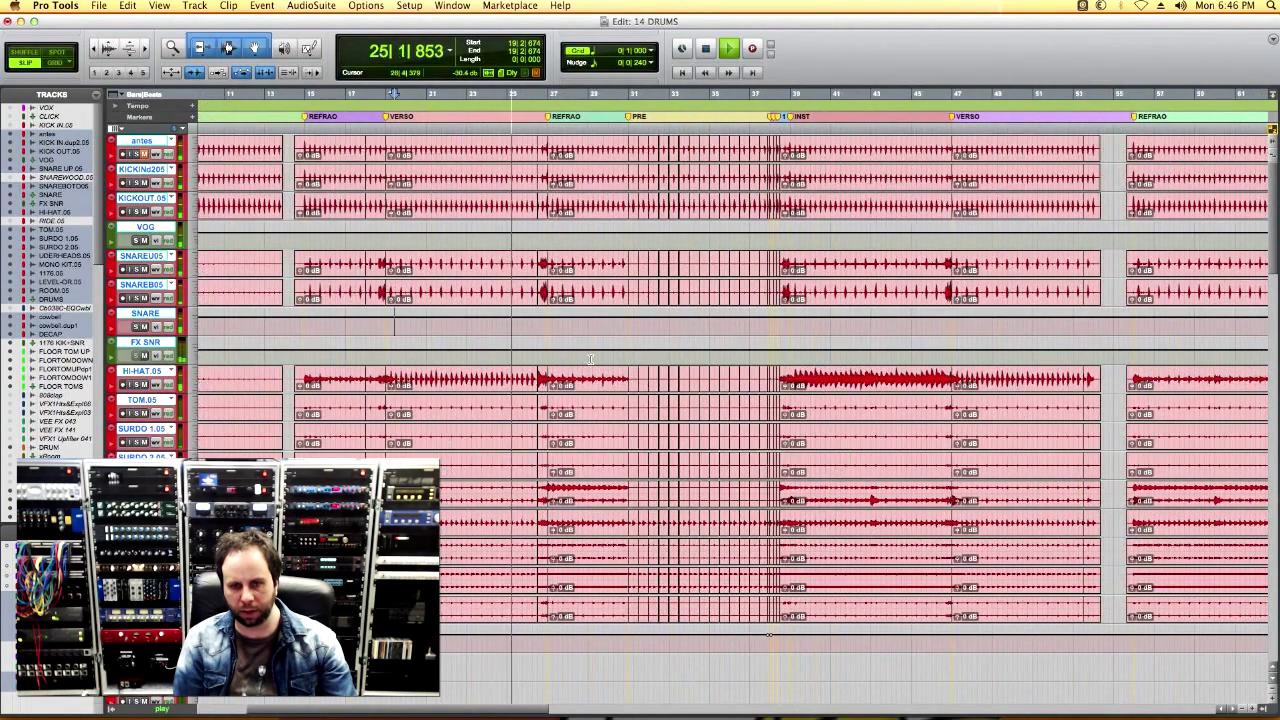